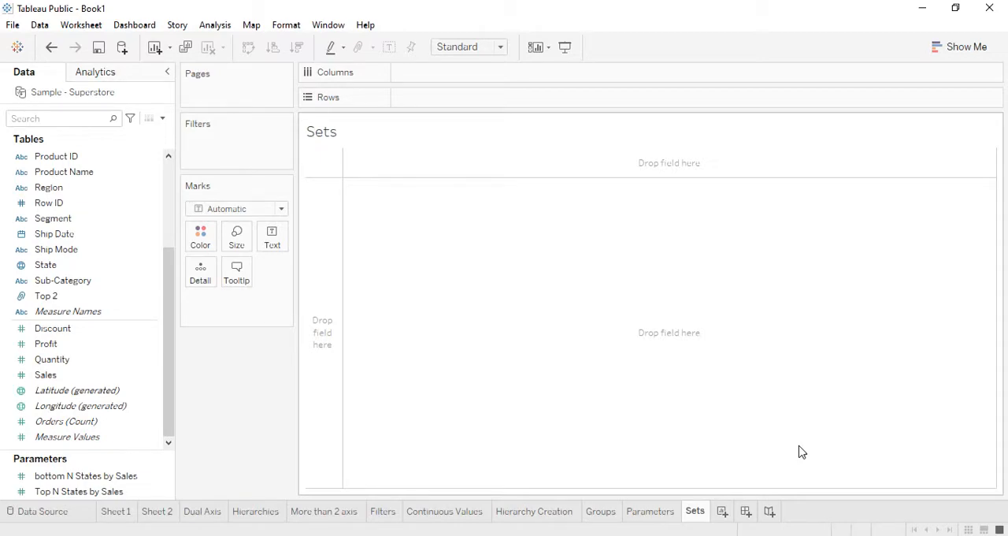
# - On the Parameters sheet, filter State by field to the top "Top N States by Sales" using the sum of Sales
pyautogui.click(643, 509)
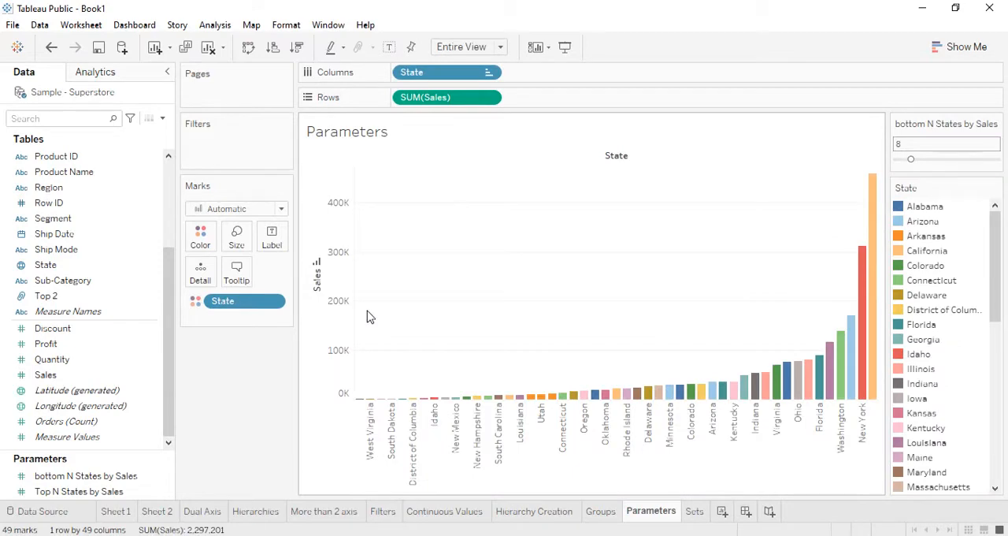
pyautogui.click(95, 477)
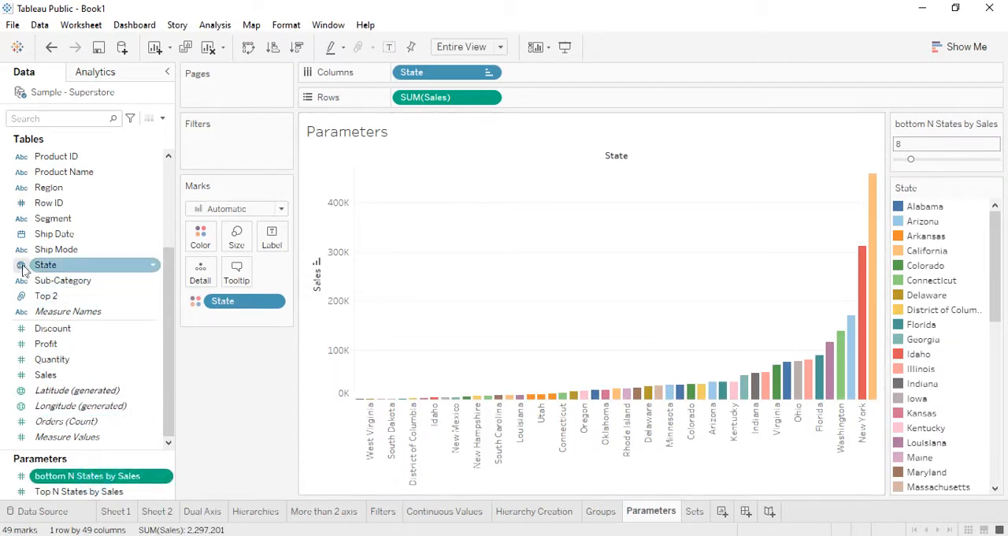
pyautogui.moveTo(23, 266); pyautogui.dragTo(220, 146)
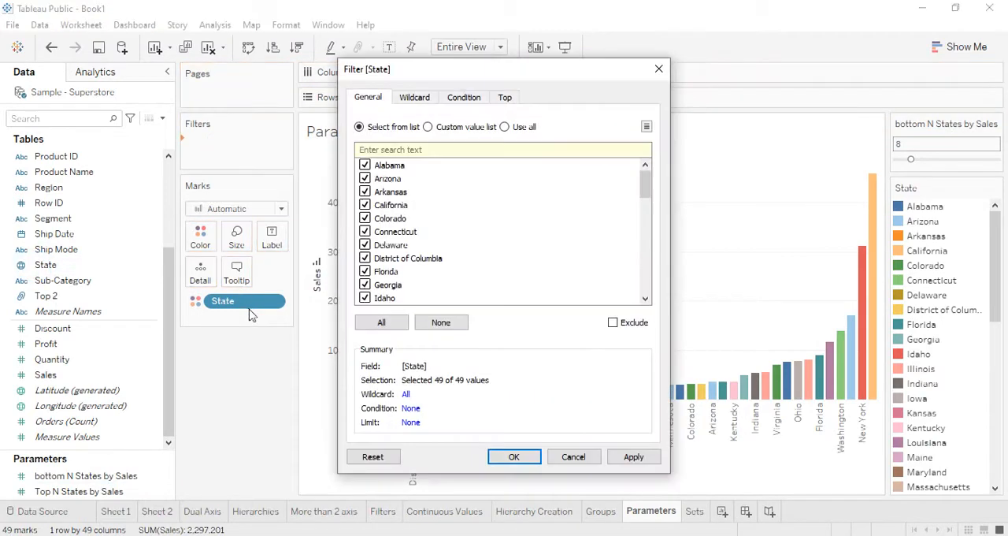
pyautogui.click(511, 100)
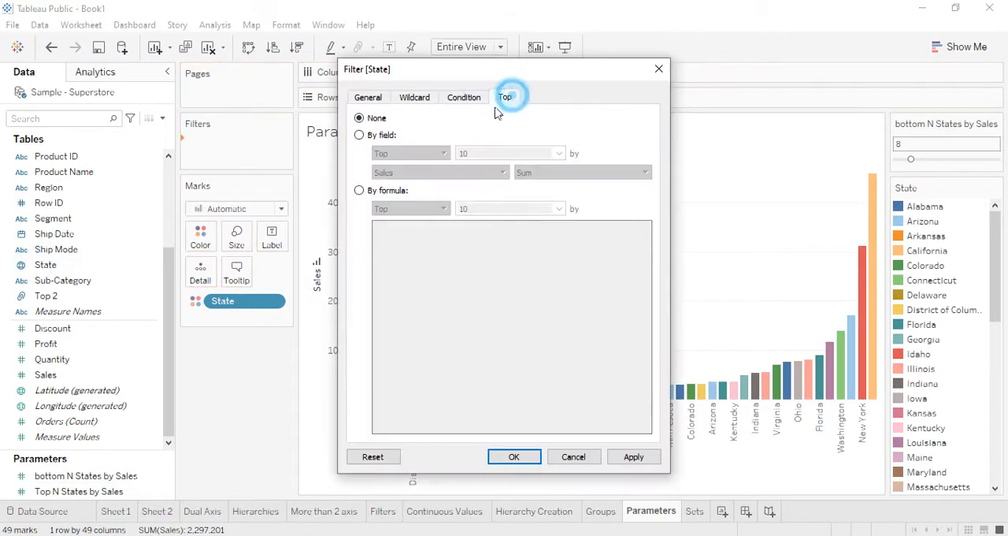
pyautogui.click(359, 135)
pyautogui.click(560, 153)
pyautogui.click(508, 195)
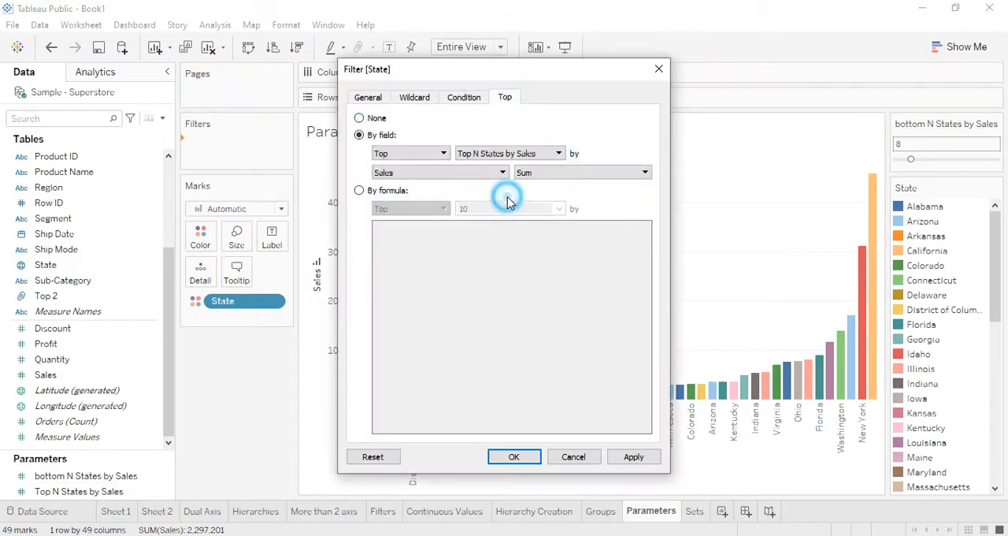
pyautogui.click(511, 457)
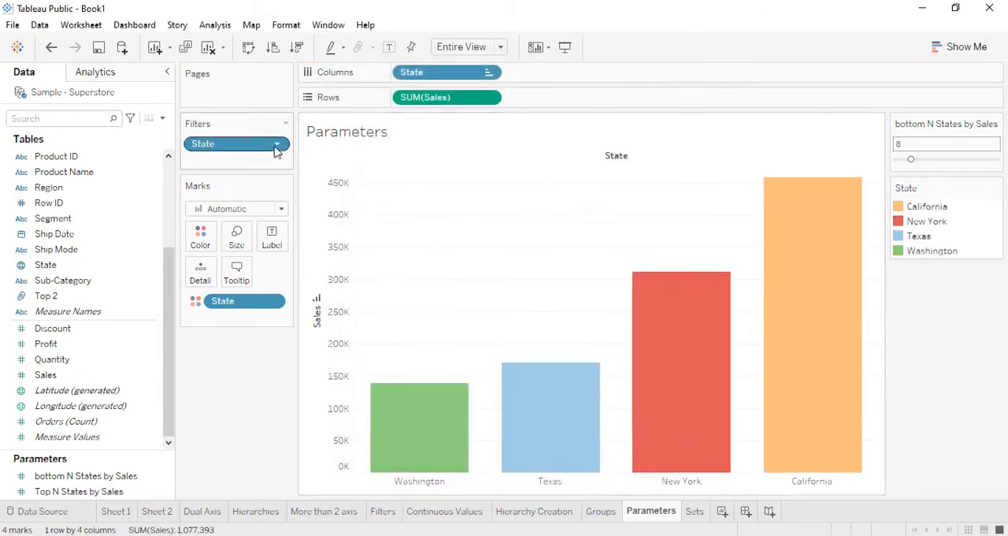
# - Take State off the Color mark, put it back, and remove the State filter from the Parameters sheet
pyautogui.moveTo(239, 300); pyautogui.dragTo(44, 495)
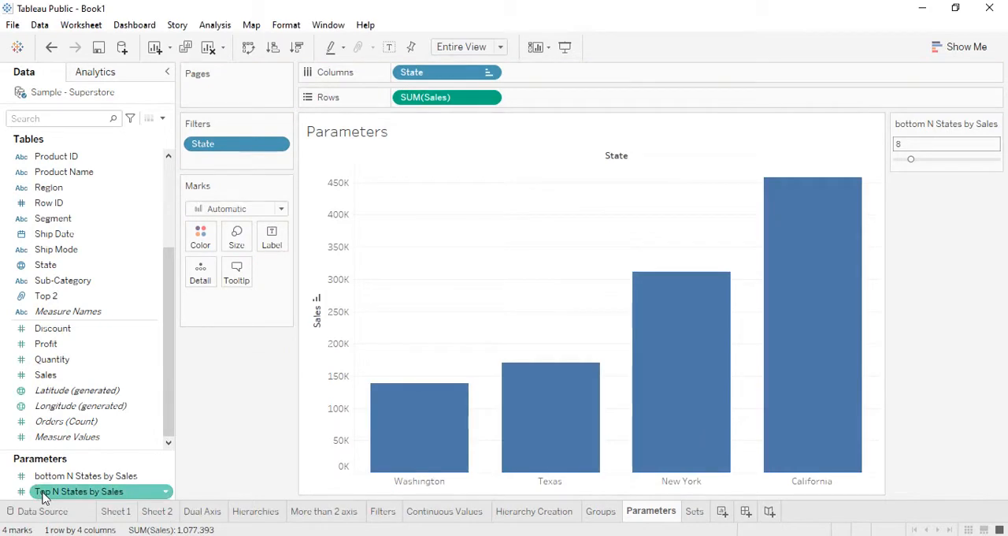
pyautogui.rightClick(45, 495)
pyautogui.click(233, 432)
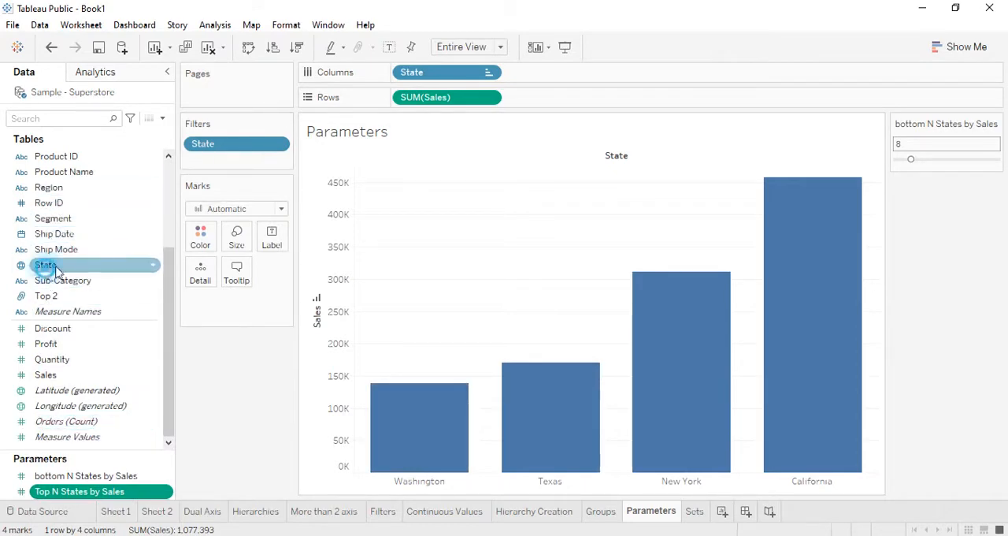
pyautogui.moveTo(45, 264); pyautogui.dragTo(201, 244)
pyautogui.moveTo(230, 144); pyautogui.dragTo(244, 405)
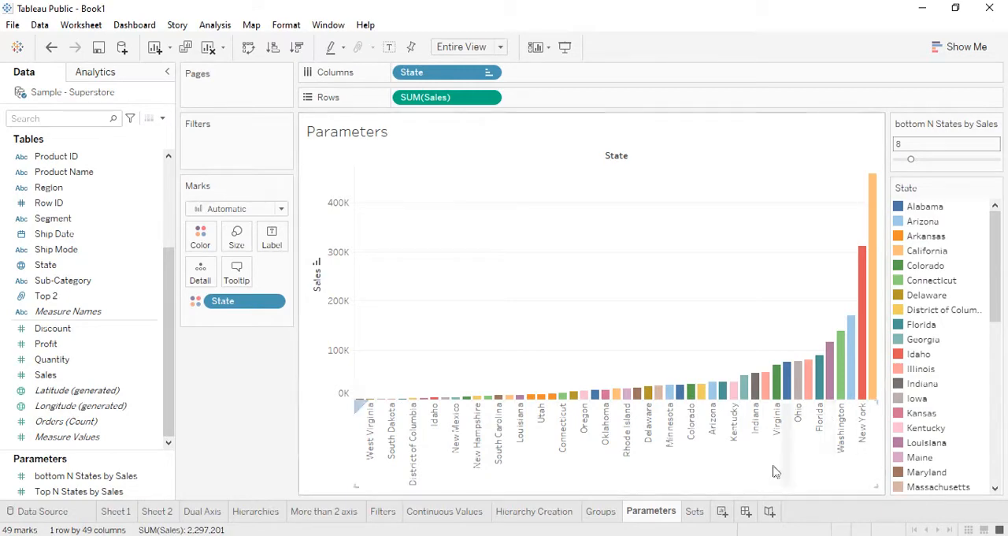
# - On the Sets sheet, build a bar chart with State in the columns and the sum of Sales in the rows
pyautogui.click(689, 512)
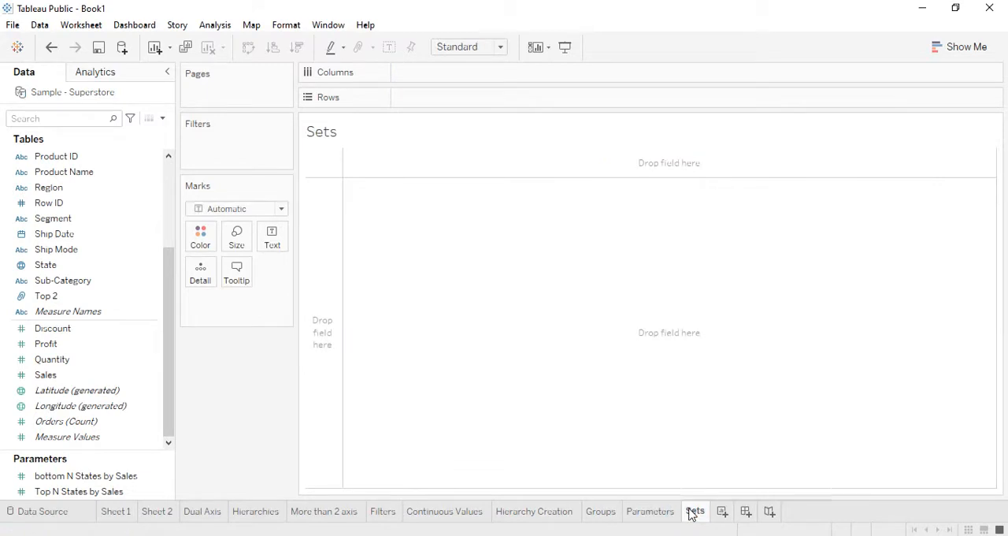
pyautogui.moveTo(692, 513)
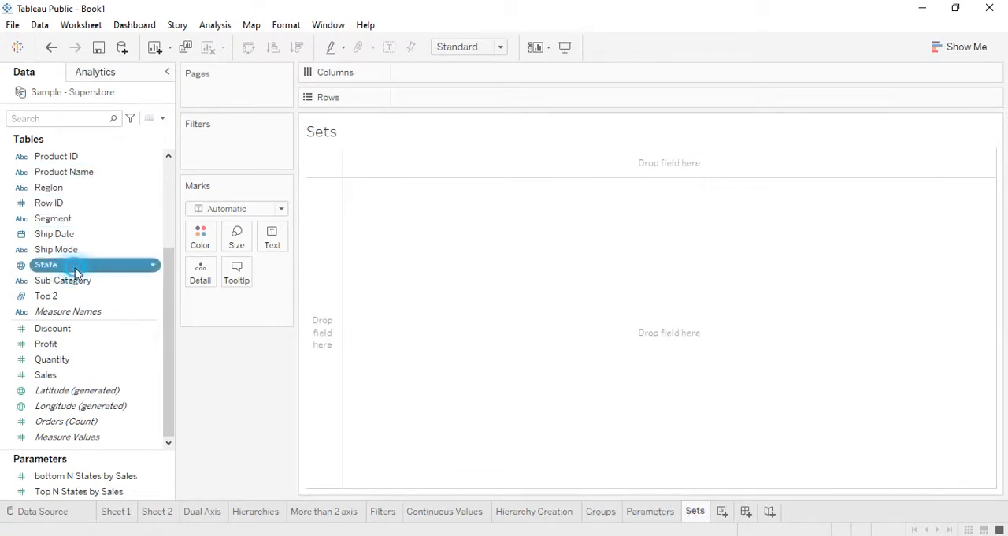
pyautogui.moveTo(74, 269); pyautogui.dragTo(446, 74)
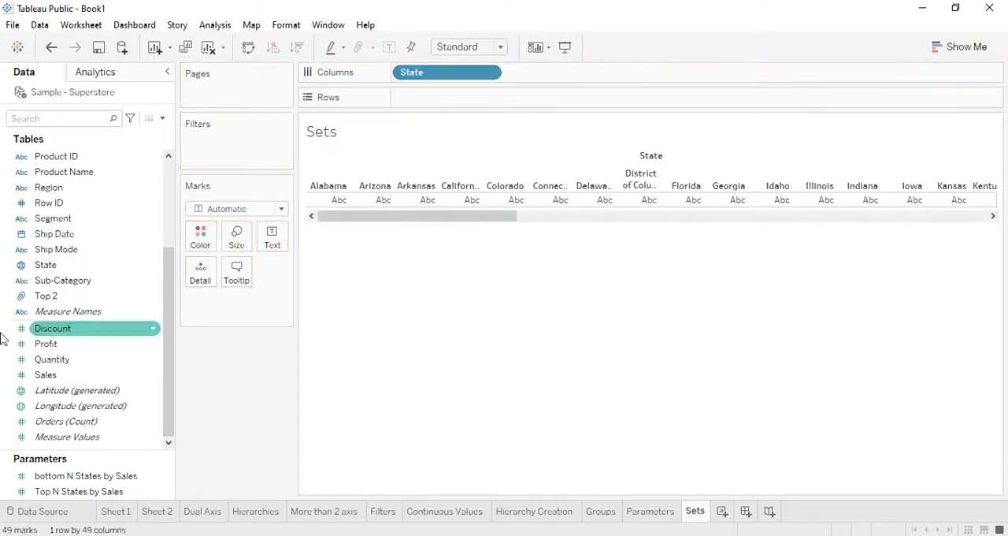
pyautogui.moveTo(47, 375); pyautogui.dragTo(429, 99)
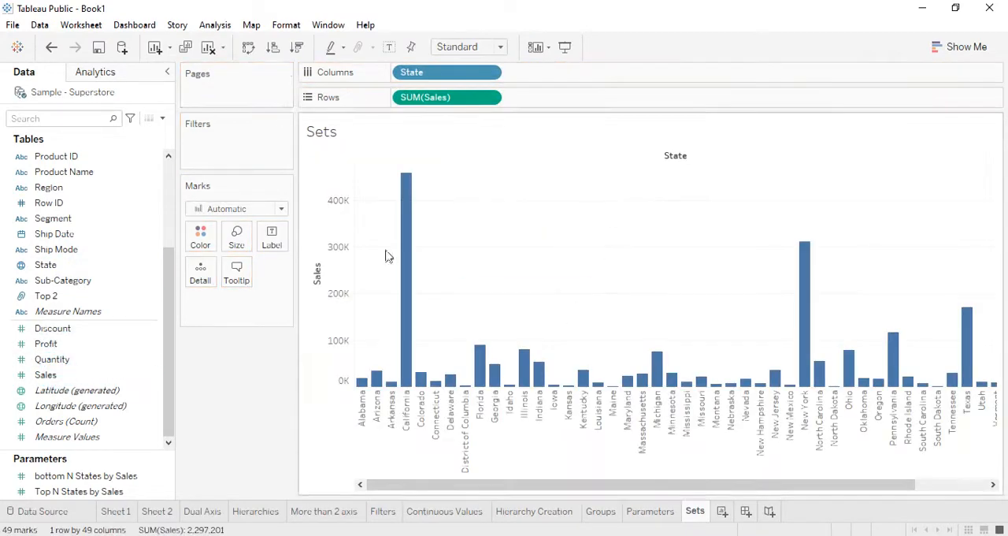
# - Sort the states in descending order of Sales and fit the chart to Entire View
pyautogui.click(273, 48)
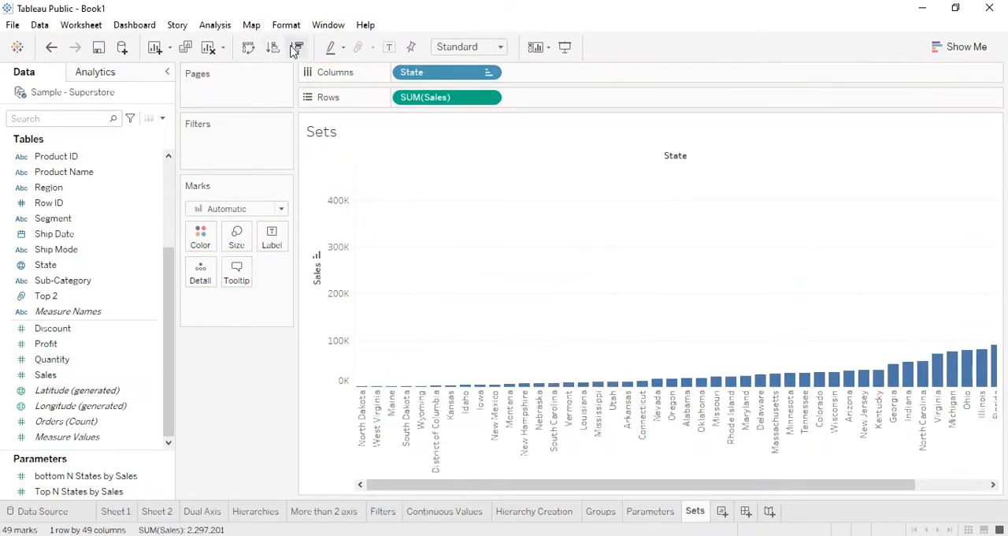
pyautogui.click(294, 49)
pyautogui.click(498, 47)
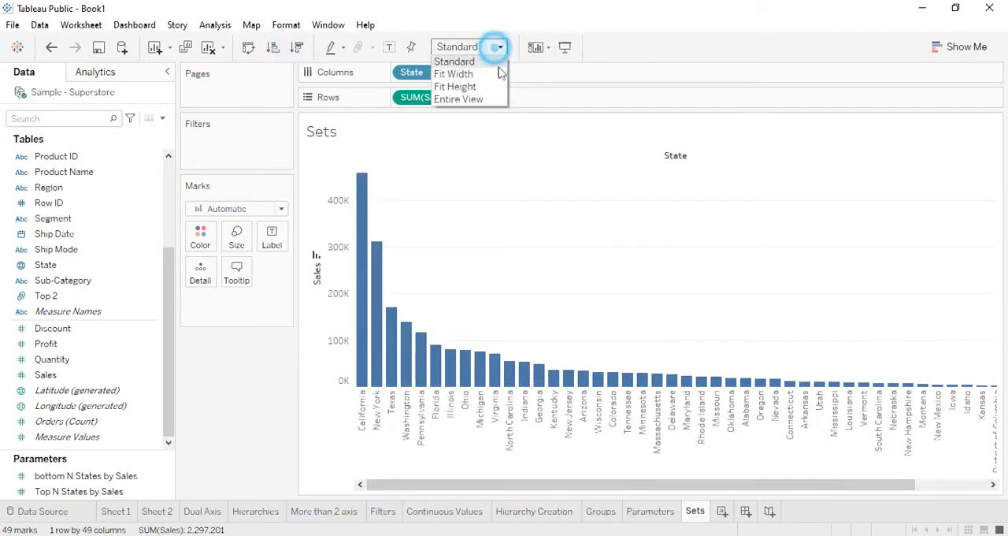
pyautogui.click(493, 100)
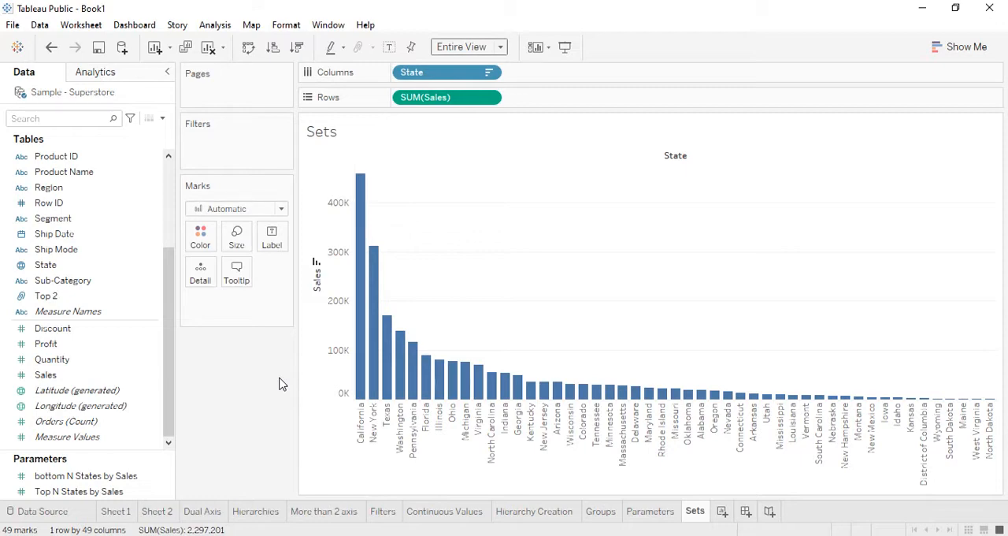
pyautogui.click(63, 492)
pyautogui.click(72, 477)
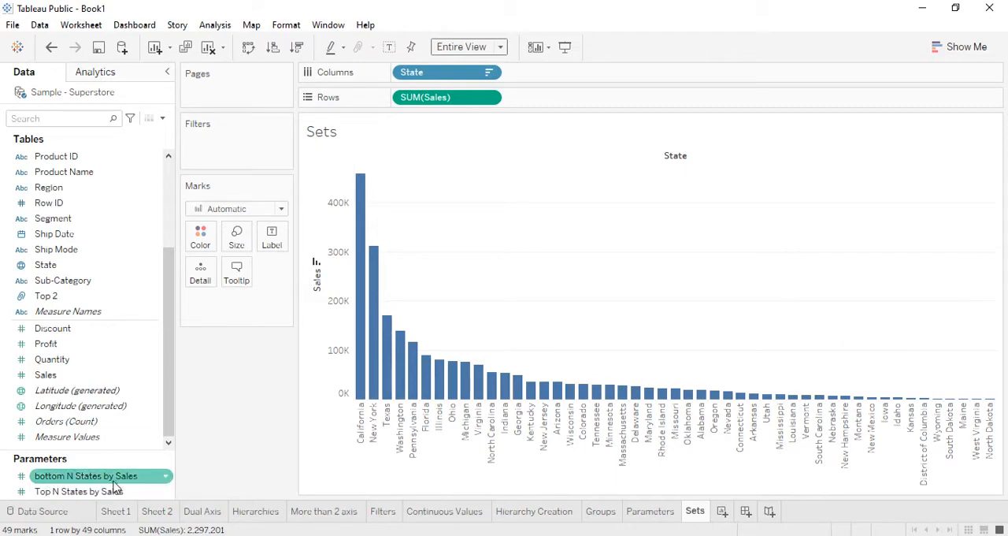
pyautogui.click(35, 490)
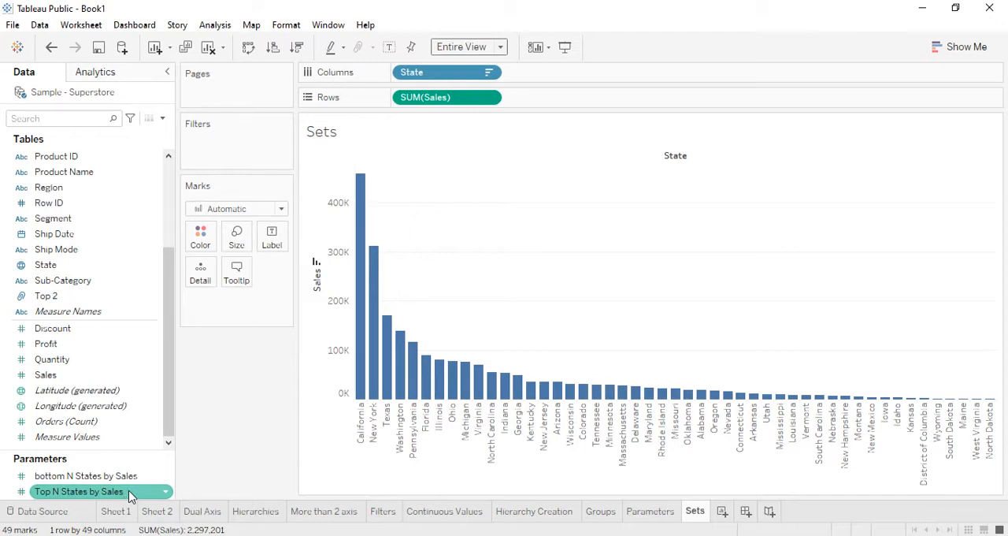
# - Start creating a set from the State field and name it "Top N State Set"
pyautogui.click(49, 268)
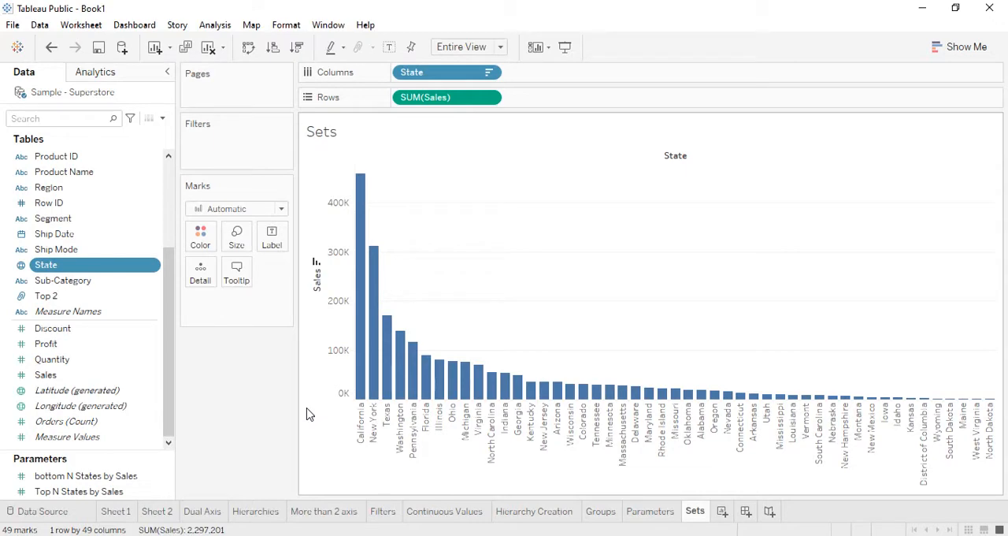
pyautogui.click(52, 269)
pyautogui.rightClick(52, 269)
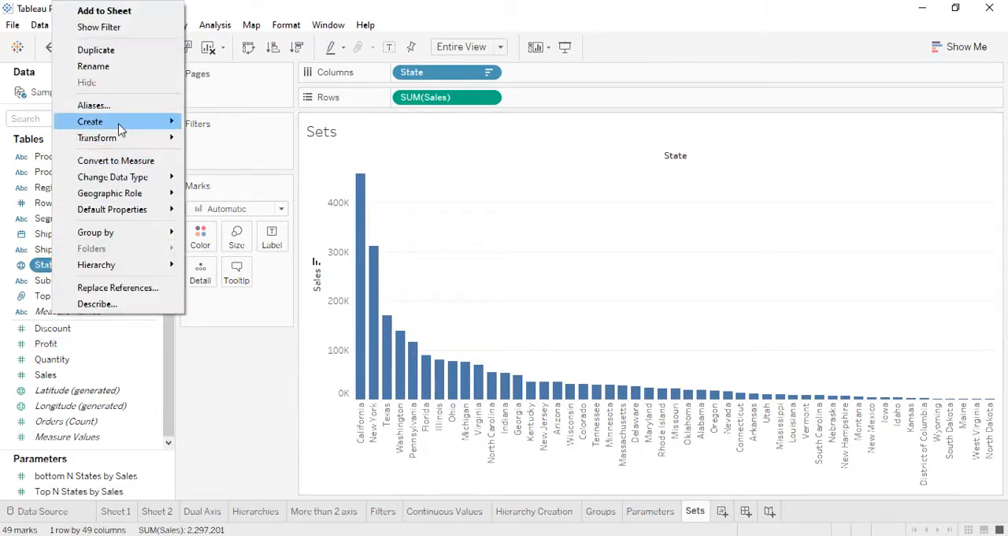
pyautogui.moveTo(118, 122)
pyautogui.click(203, 155)
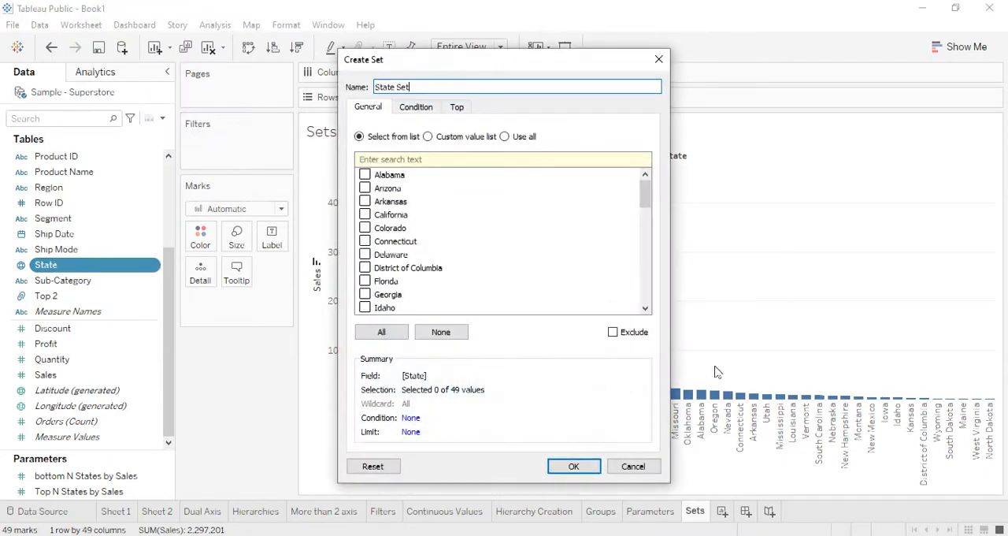
pyautogui.moveTo(479, 60); pyautogui.dragTo(596, 82)
pyautogui.click(541, 105)
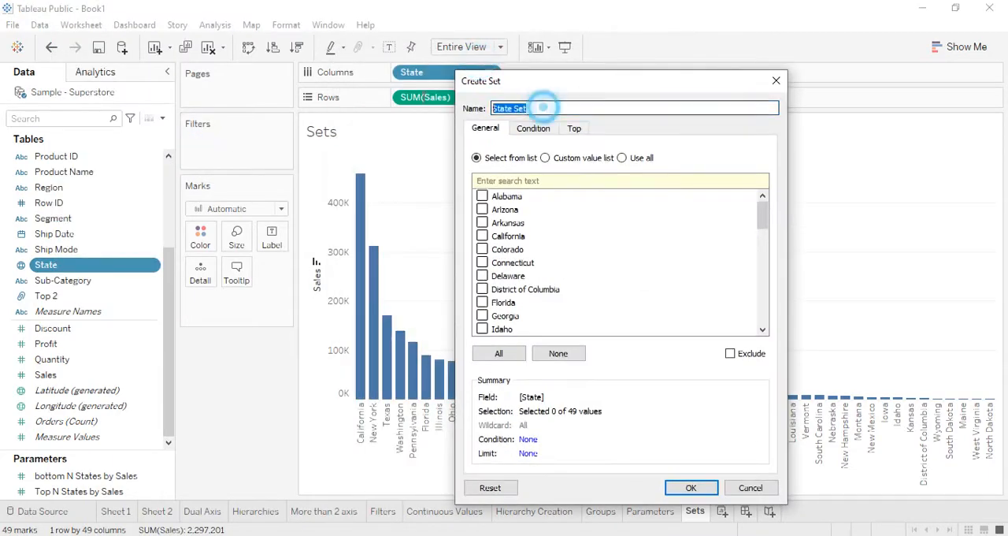
pyautogui.click(763, 228)
pyautogui.write('T')
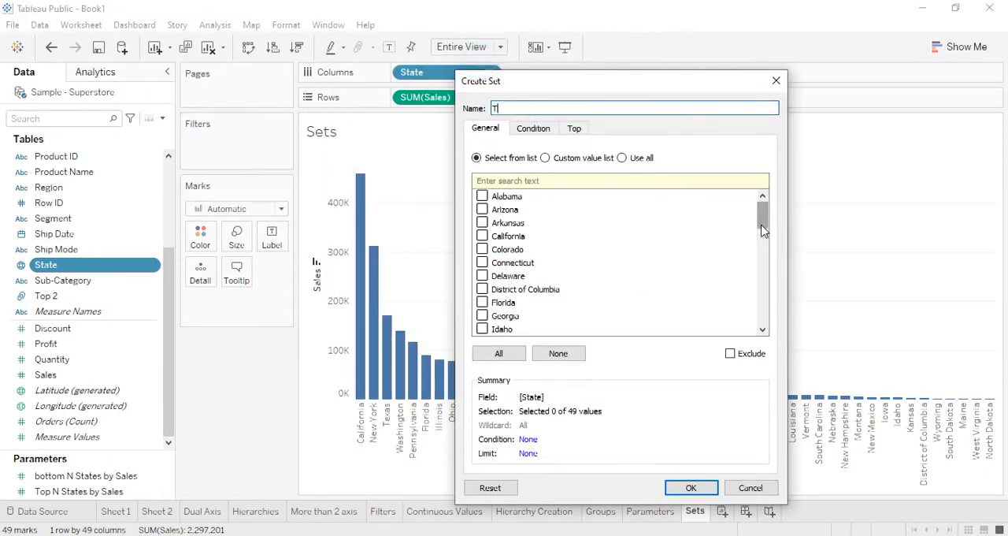
pyautogui.write('op N State Set')
# - Define the set's members by field as the top "Top N States by Sales" by the sum of Sales, and create the set
pyautogui.click(576, 129)
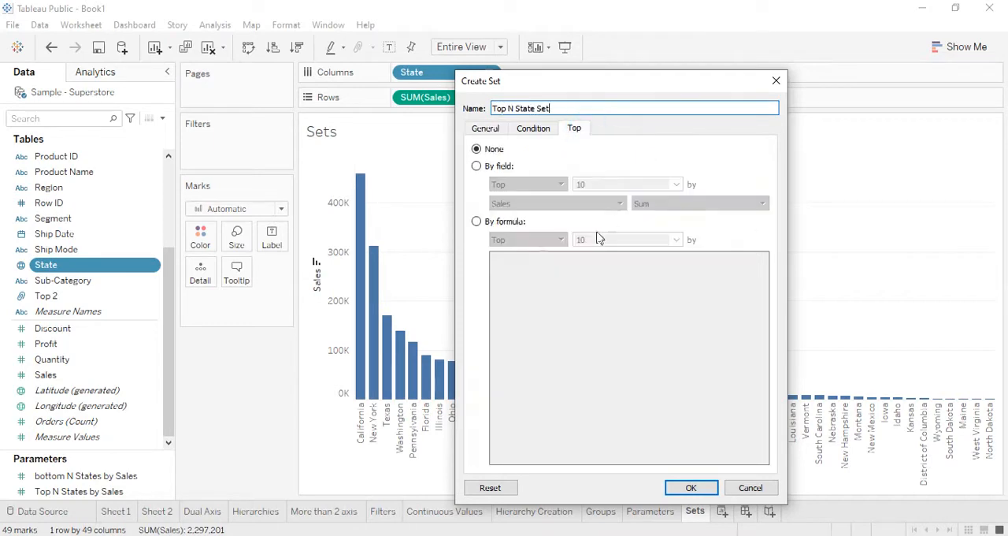
pyautogui.click(477, 166)
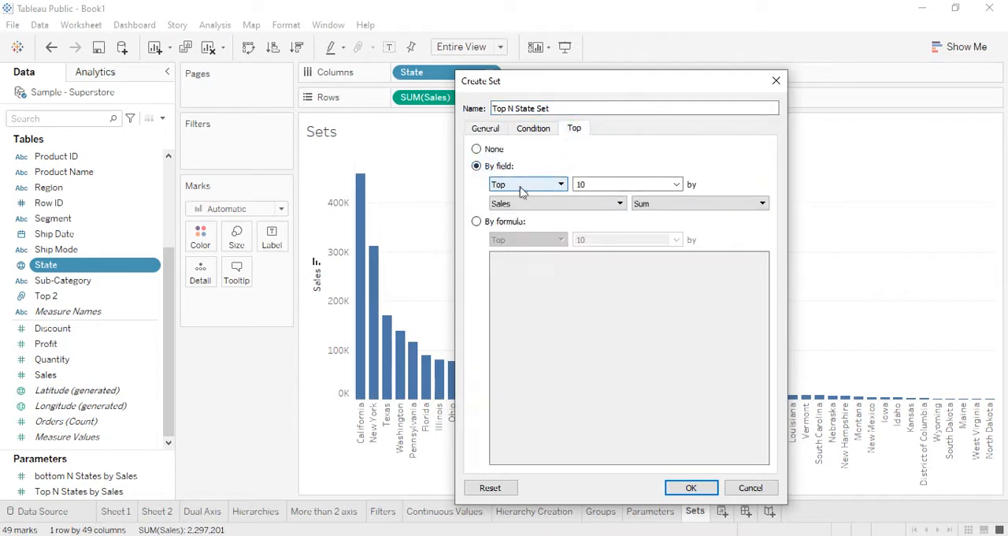
pyautogui.click(676, 184)
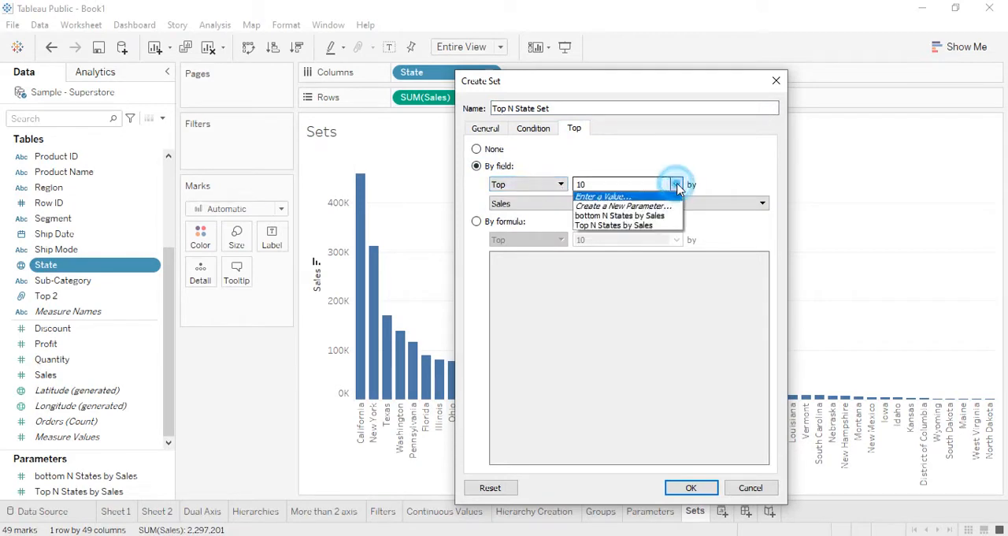
pyautogui.click(600, 226)
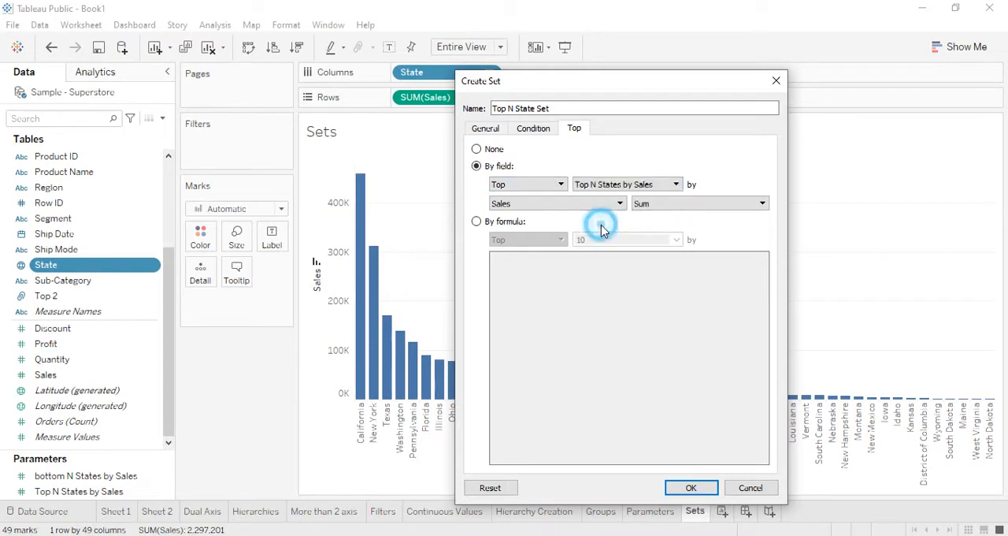
pyautogui.click(697, 488)
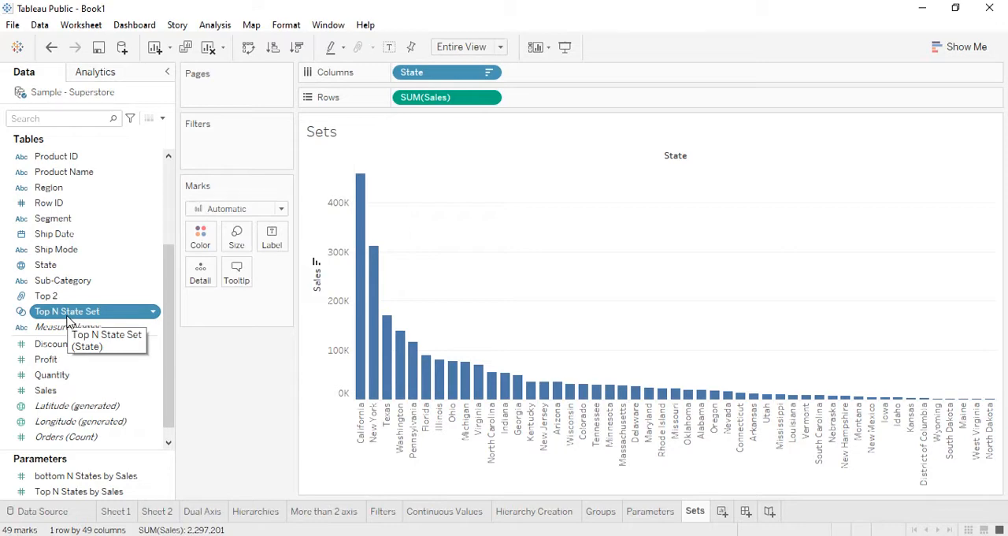
# - Filter the chart by Top N State Set, and show the Top N States by Sales parameter control set to 8
pyautogui.moveTo(67, 319); pyautogui.dragTo(234, 147)
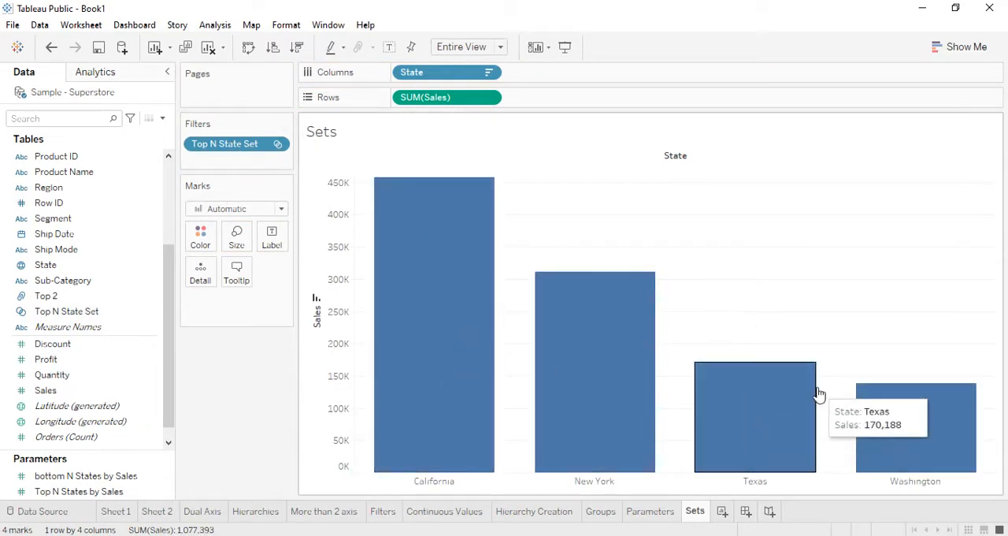
pyautogui.click(88, 491)
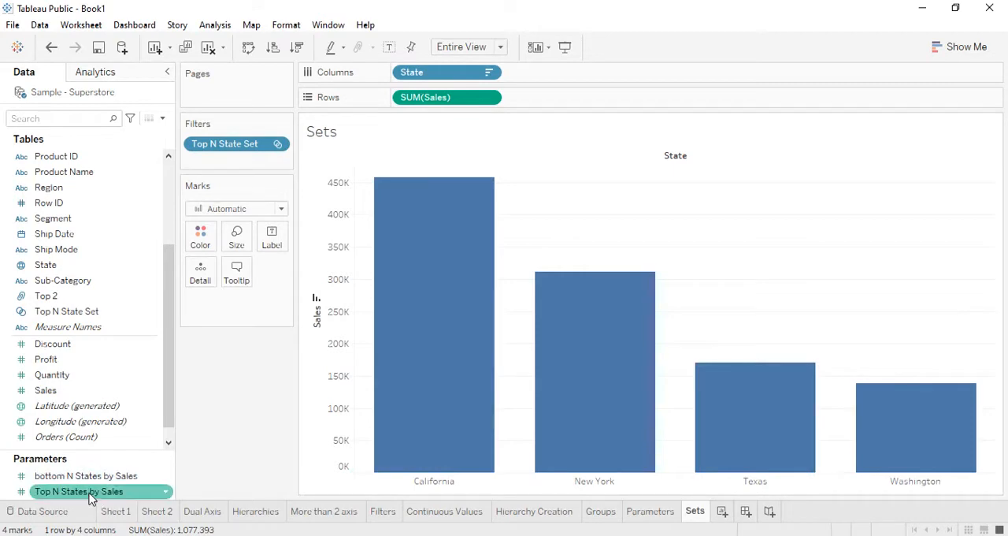
pyautogui.rightClick(91, 498)
pyautogui.click(132, 248)
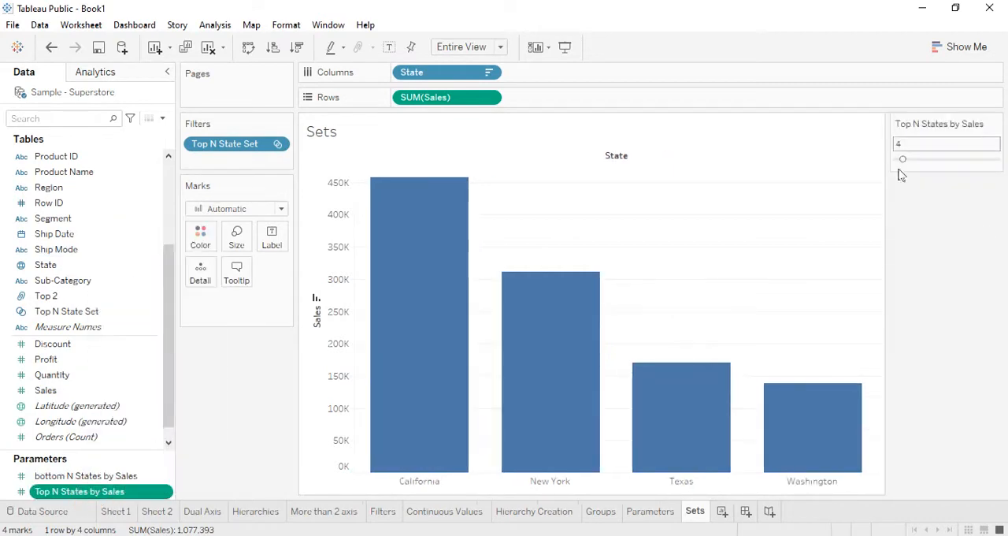
pyautogui.moveTo(903, 160)
pyautogui.mouseDown()
pyautogui.moveTo(928, 161)
pyautogui.moveTo(902, 164)
pyautogui.moveTo(913, 166)
pyautogui.mouseUp()
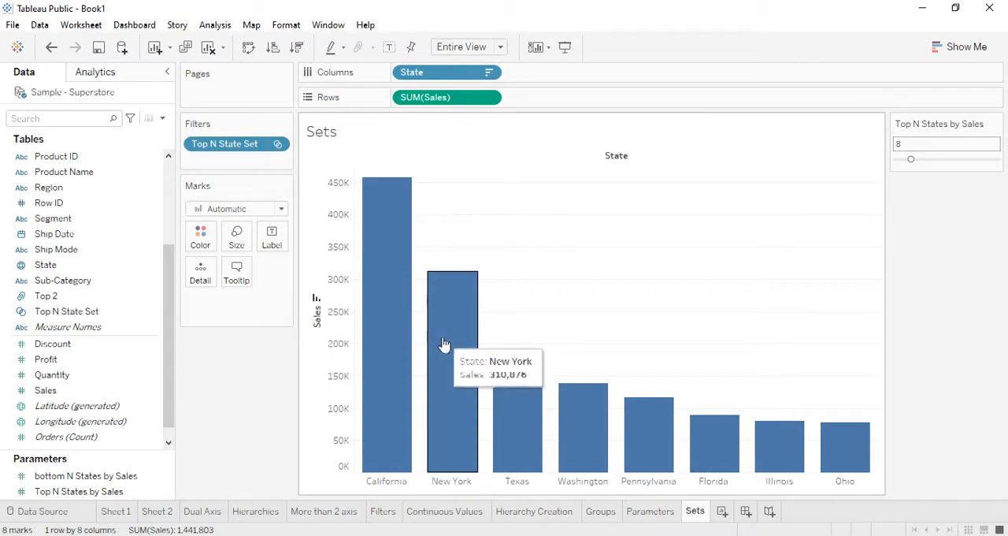
# - Remove the Top N State Set filter from the chart on the Sets sheet
pyautogui.click(220, 143)
pyautogui.moveTo(220, 144); pyautogui.dragTo(231, 407)
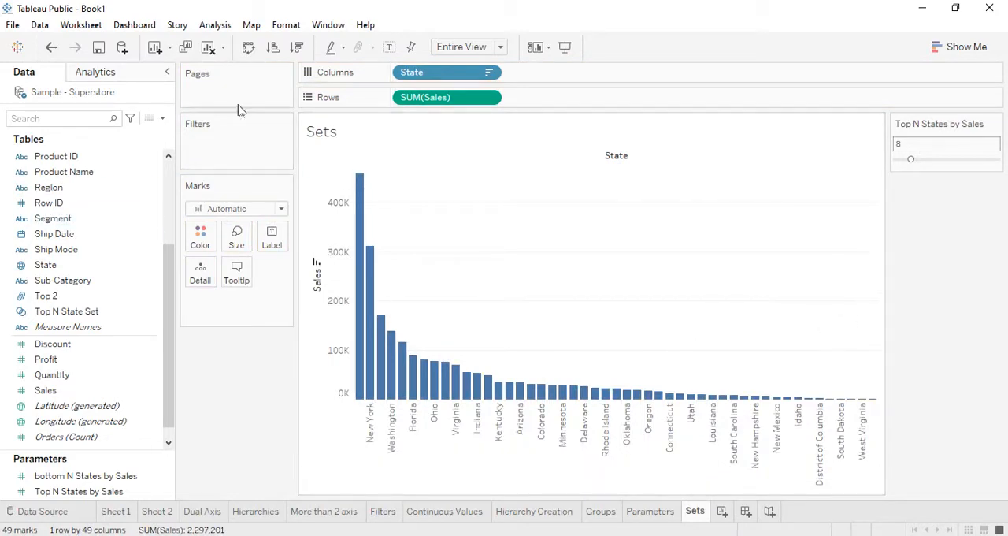
pyautogui.click(13, 394)
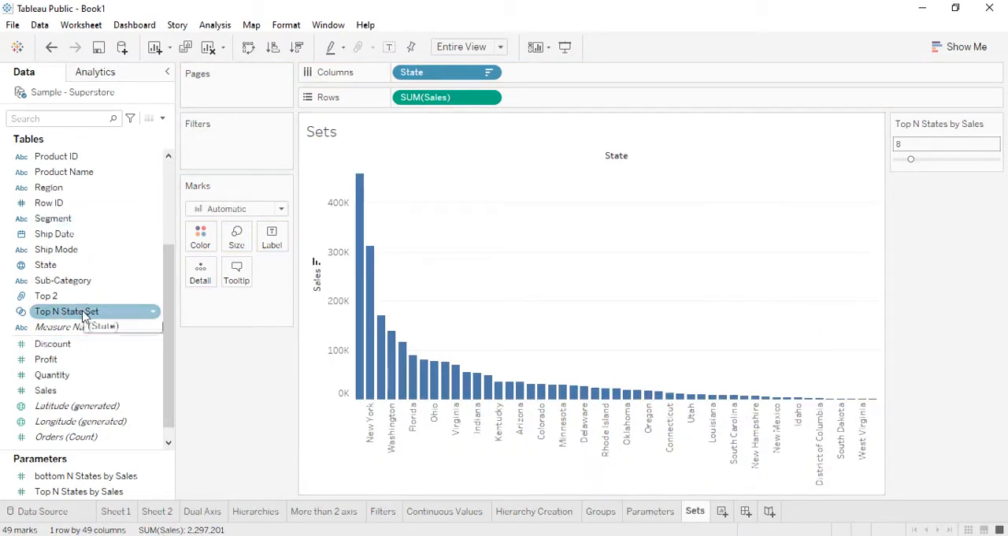
# - Color the bars by Top N State Set membership and display the set's member list beside the chart
pyautogui.moveTo(84, 315); pyautogui.dragTo(207, 245)
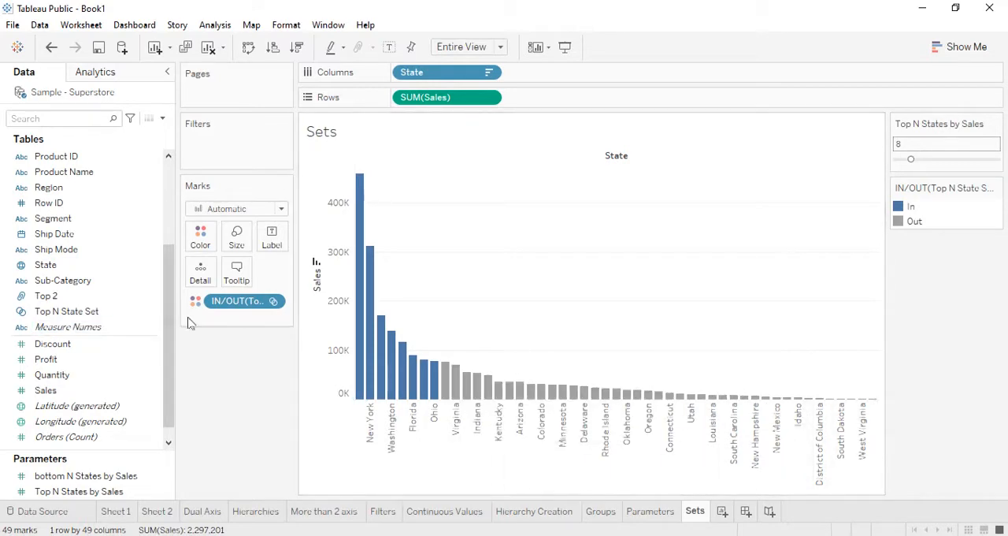
pyautogui.rightClick(237, 305)
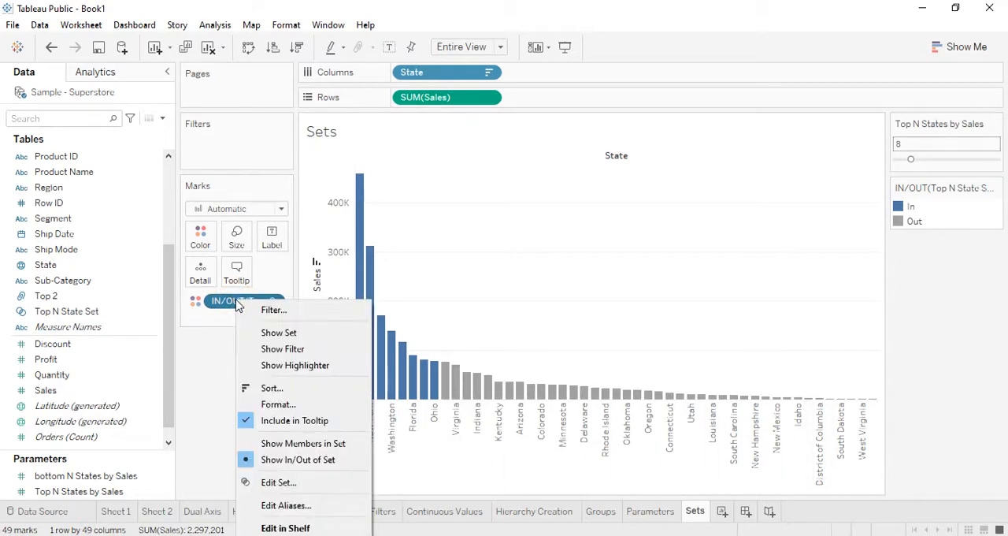
pyautogui.click(264, 334)
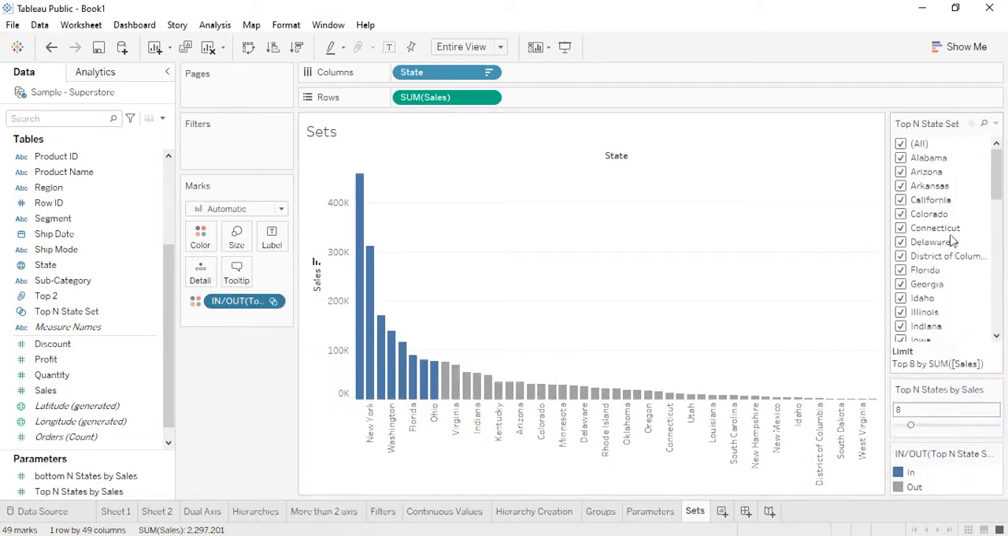
pyautogui.scroll(-12, 950, 233)
pyautogui.scroll(12, 950, 229)
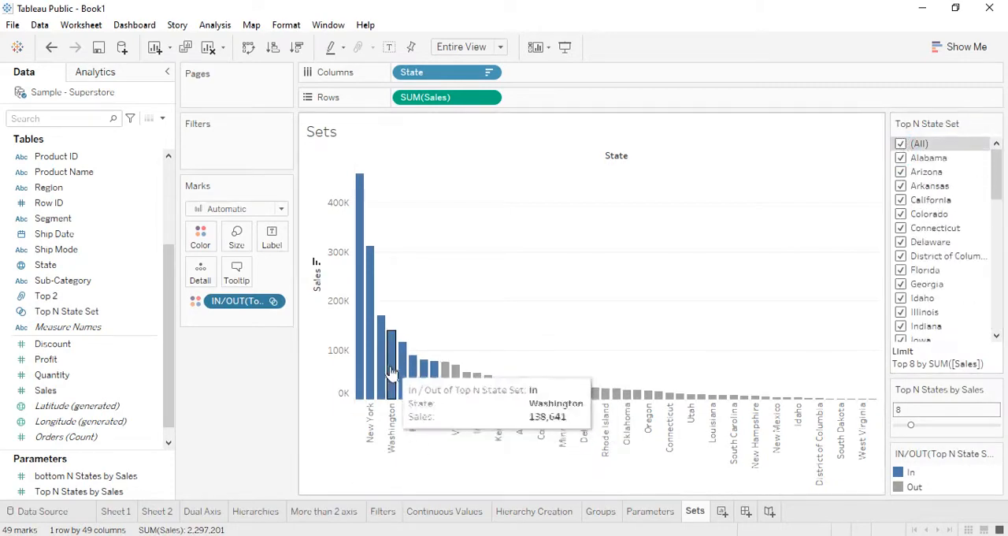
# - Clear the Top N State Set members and include only Alabama, Arizona, Arkansas, California, Connecticut, District of Columbia, Florida, Georgia, Illinois and Indiana
pyautogui.click(903, 146)
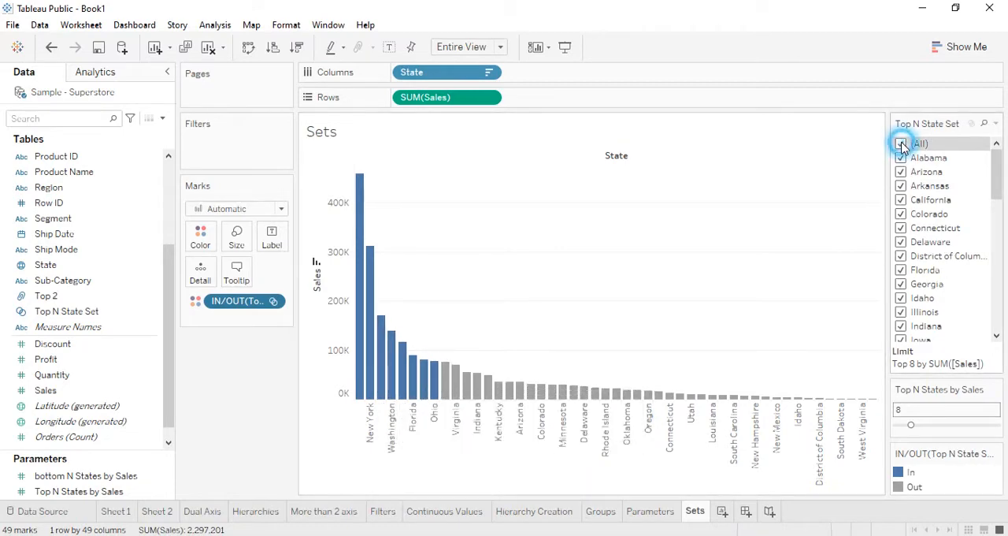
pyautogui.click(901, 158)
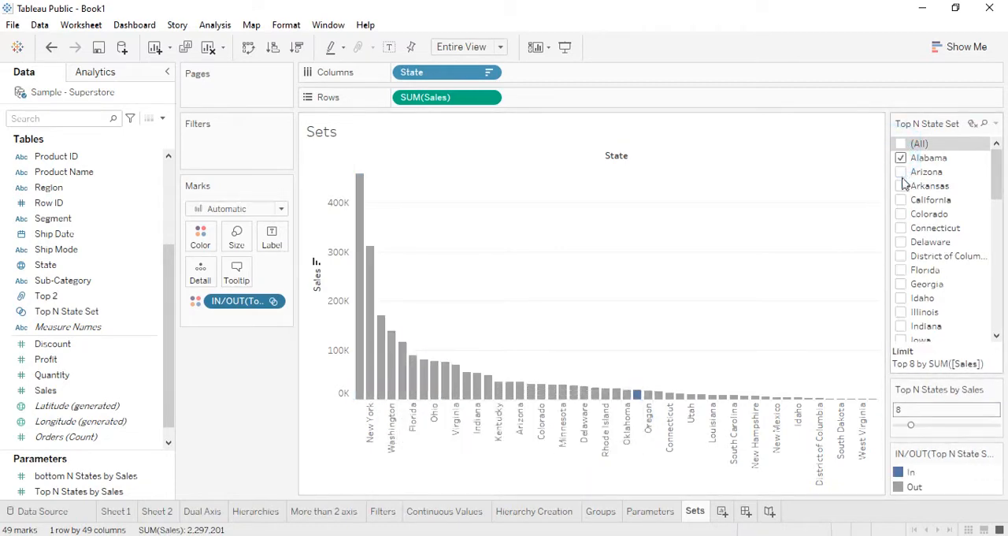
pyautogui.click(902, 203)
pyautogui.click(902, 186)
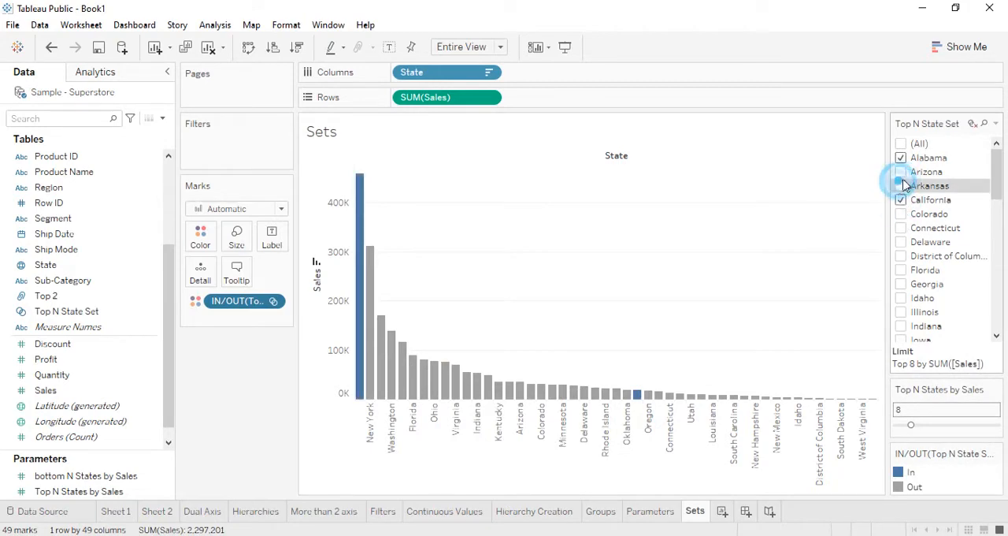
pyautogui.click(902, 229)
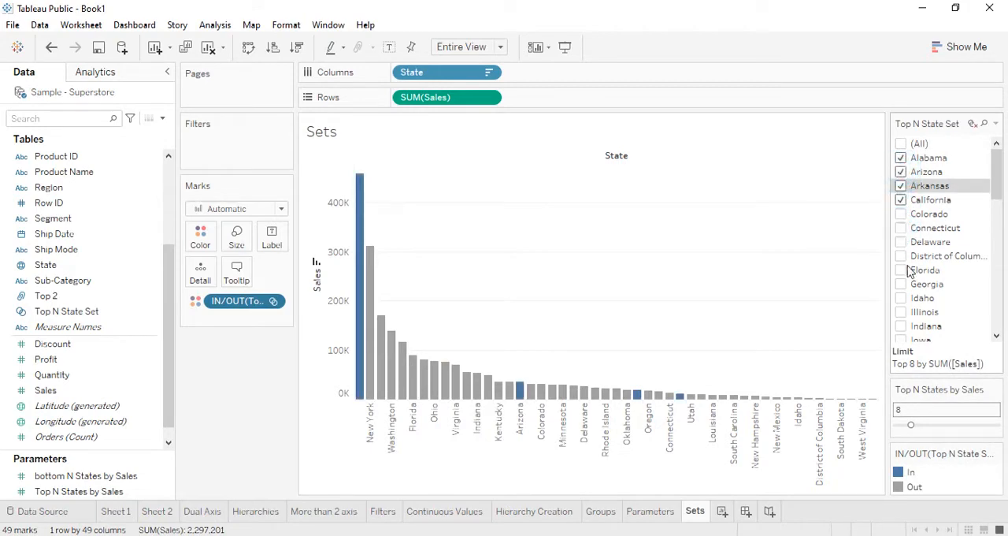
pyautogui.click(904, 285)
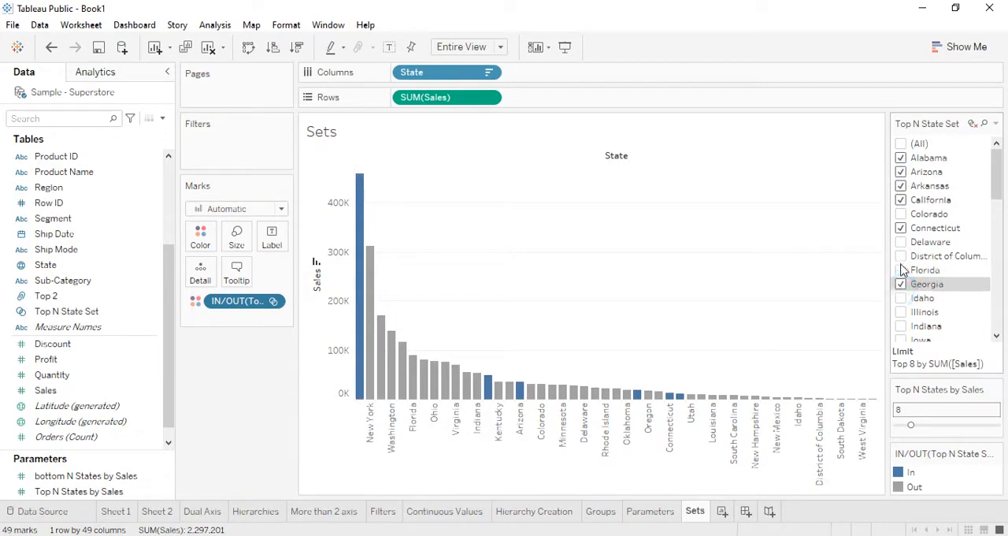
pyautogui.click(902, 256)
pyautogui.click(902, 271)
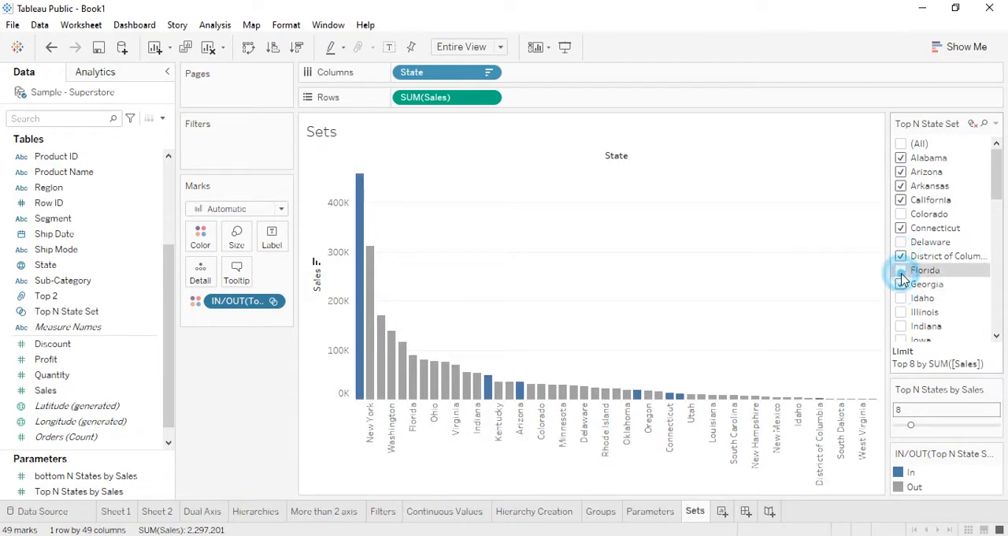
pyautogui.click(900, 326)
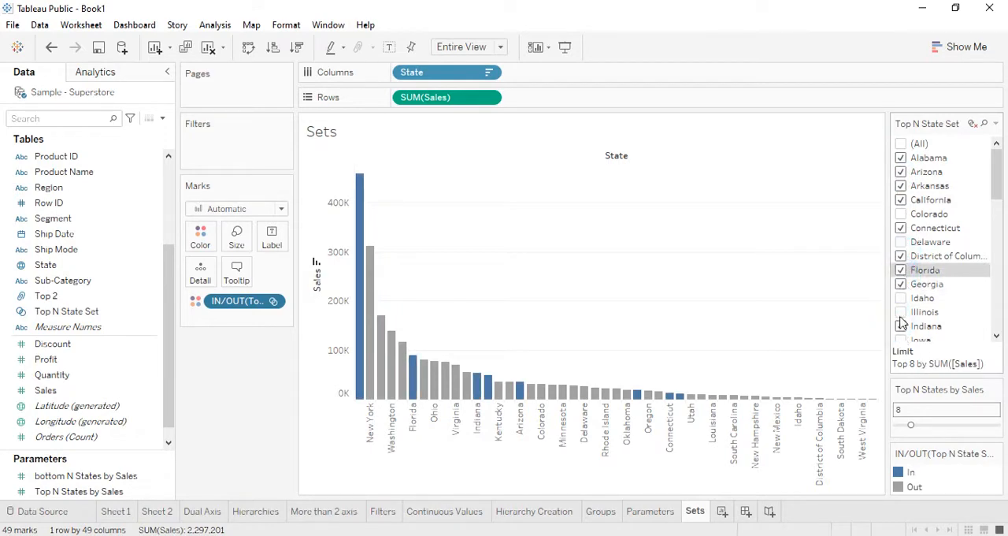
# - Add South Carolina, South Dakota and Utah to the manually chosen members of Top N State Set
pyautogui.scroll(-10, 902, 299)
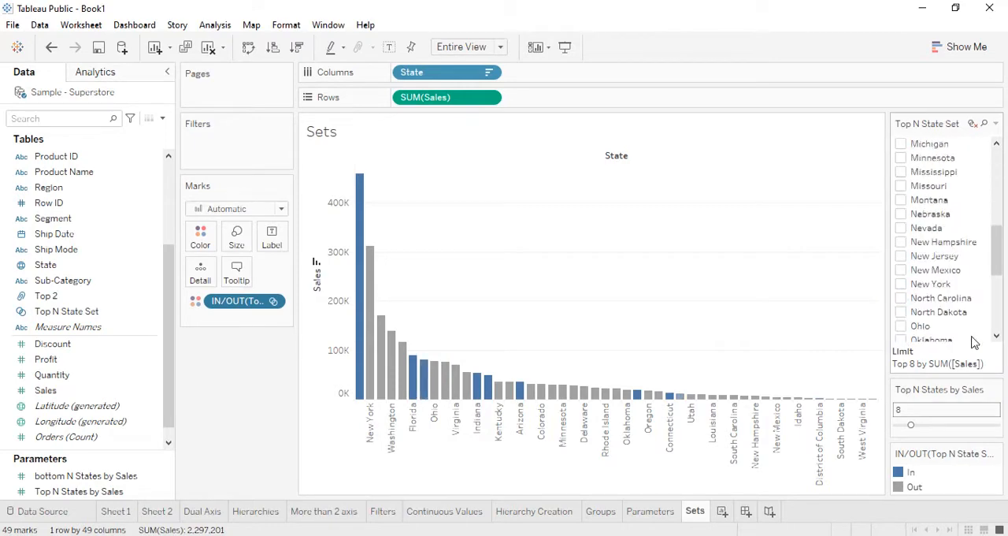
pyautogui.click(901, 270)
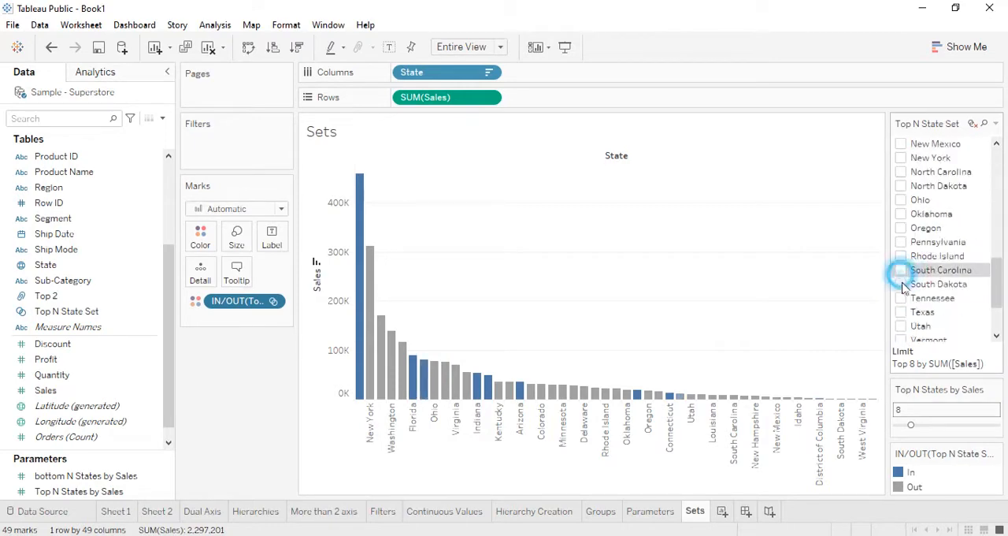
pyautogui.click(901, 283)
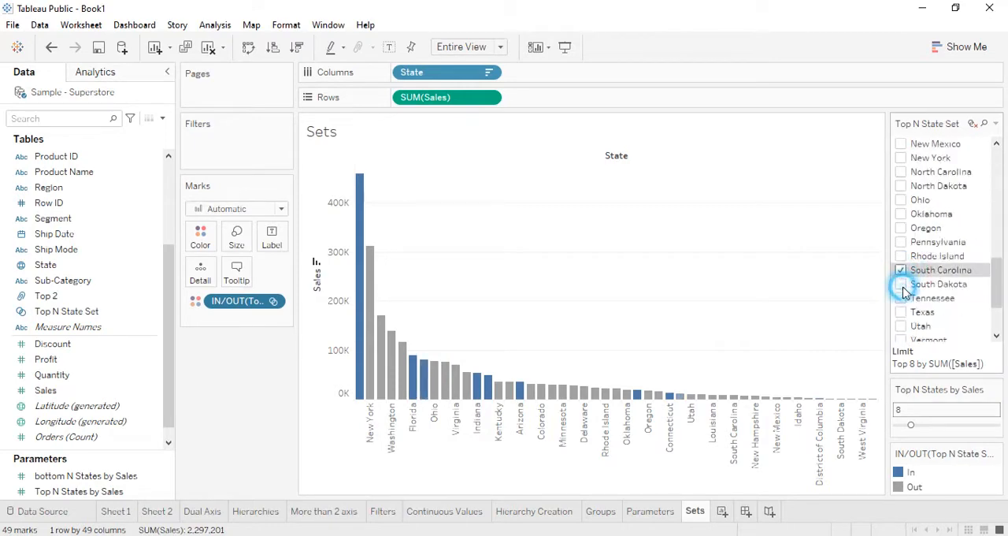
pyautogui.click(254, 396)
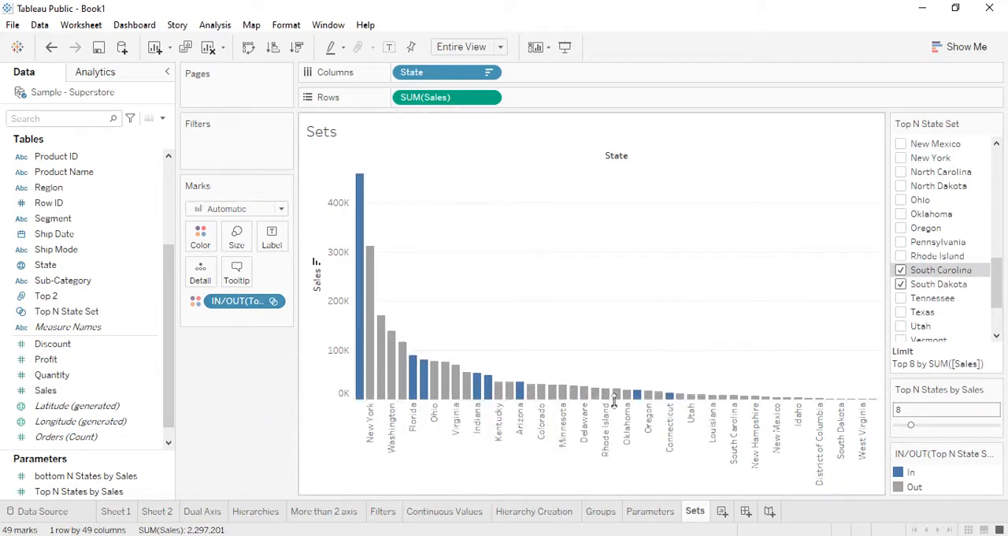
pyautogui.click(900, 325)
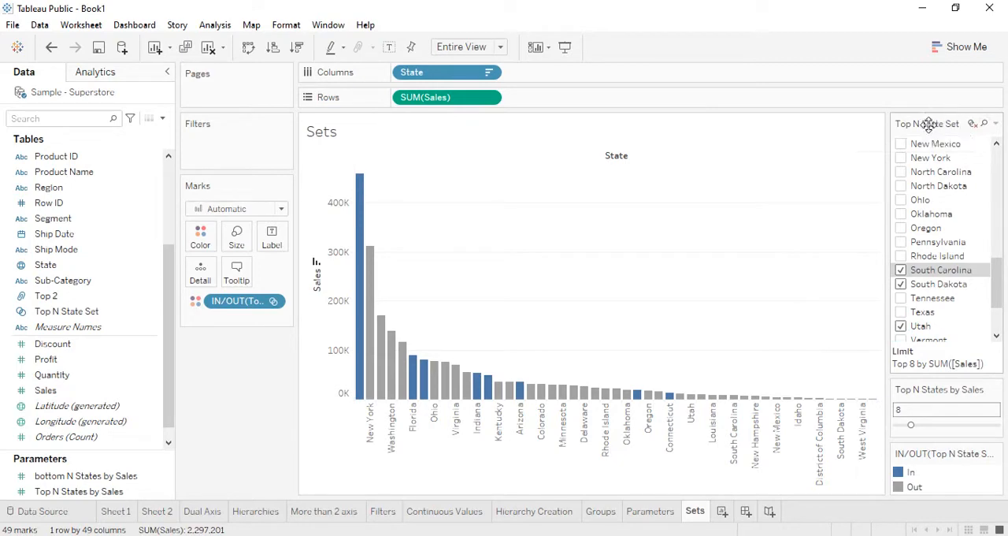
# - Include all set values in Top N State Set again and hide its member list
pyautogui.click(973, 125)
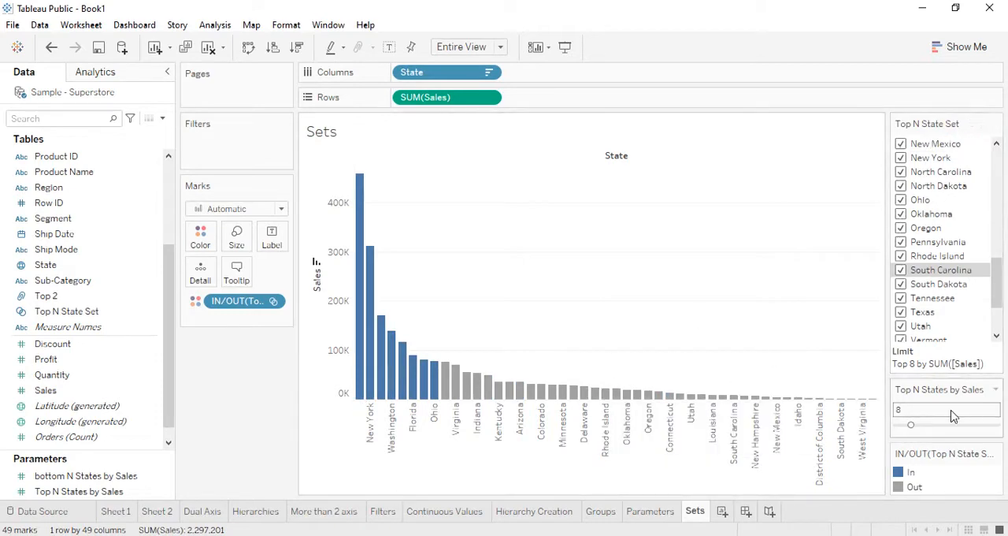
pyautogui.click(995, 124)
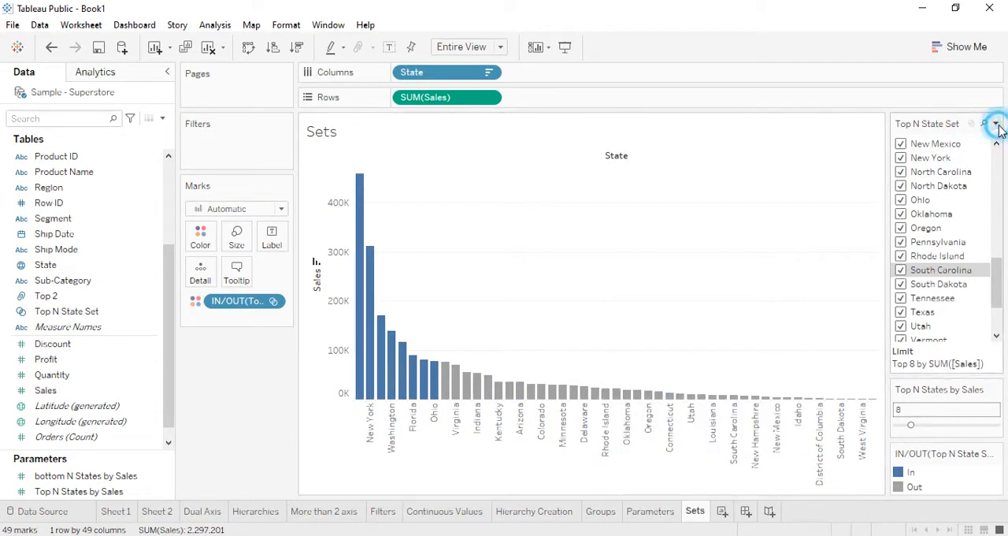
pyautogui.click(854, 353)
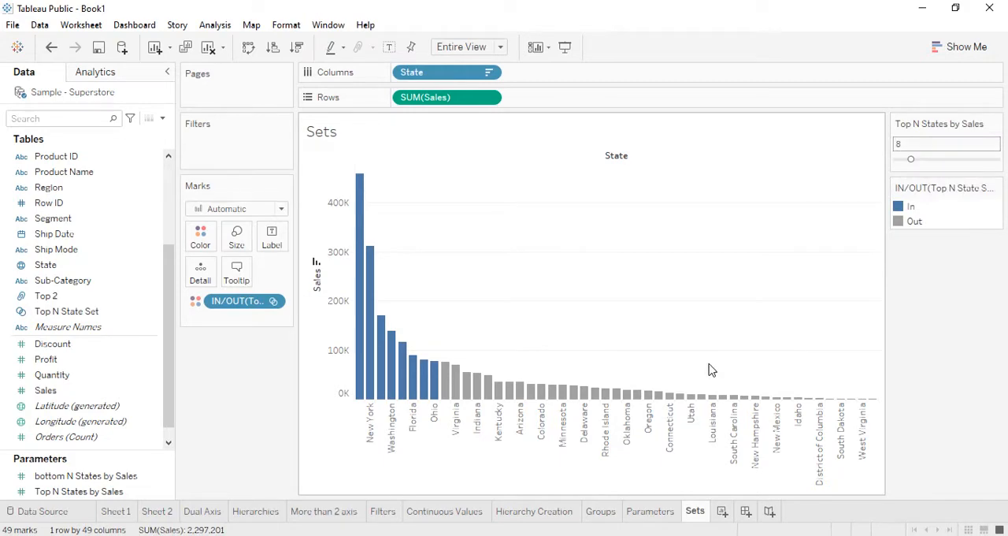
# - Set the Top N State Set colors to yellow for In and orange for Out
pyautogui.click(202, 236)
pyautogui.click(252, 284)
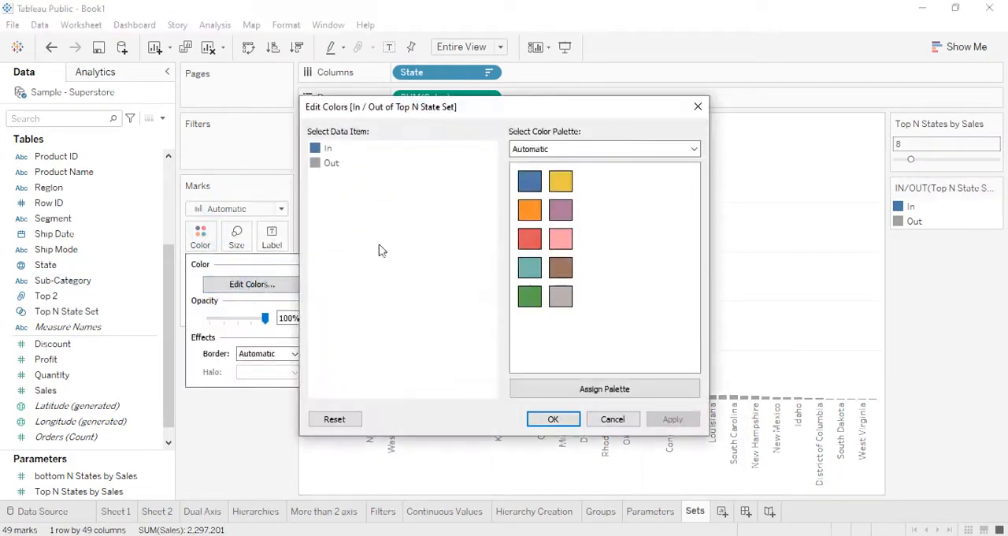
pyautogui.click(560, 180)
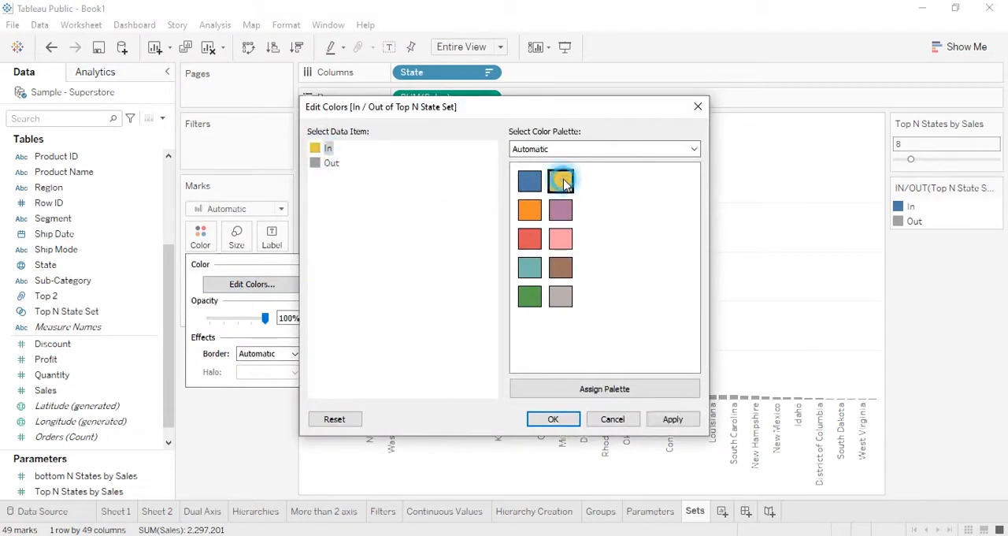
pyautogui.click(320, 163)
pyautogui.click(529, 209)
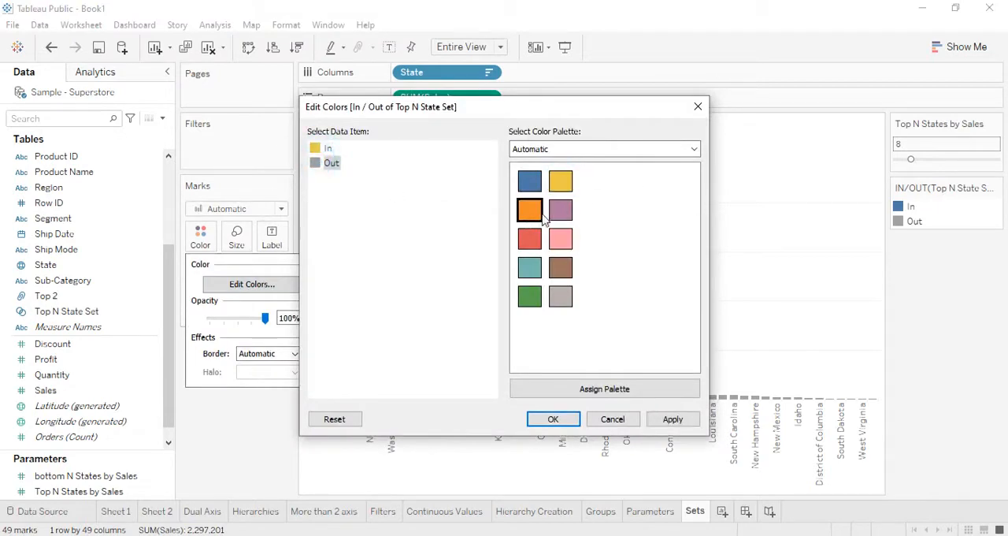
pyautogui.click(676, 422)
pyautogui.click(551, 419)
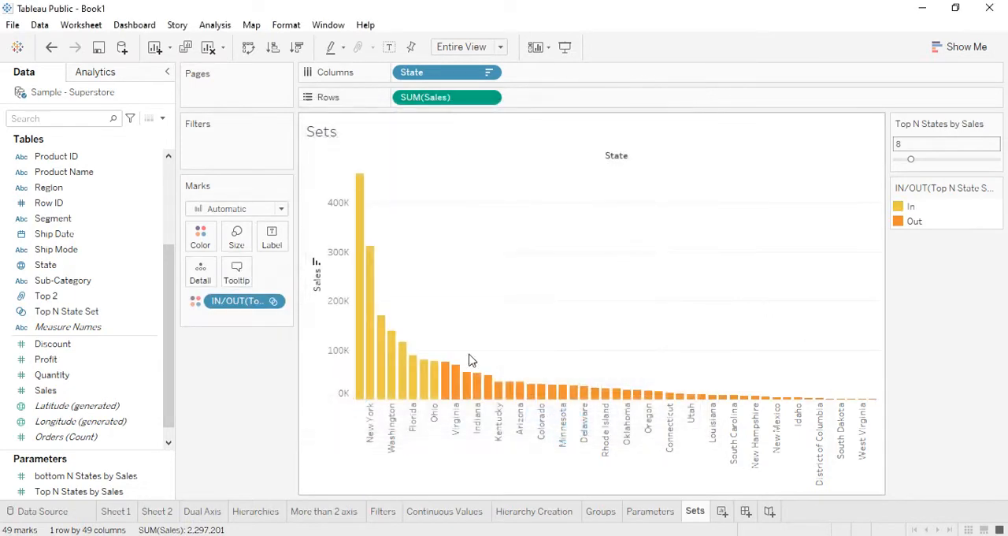
# - Color the chart by the individual members in Top N State Set, and remove the set from the filters and color
pyautogui.rightClick(248, 305)
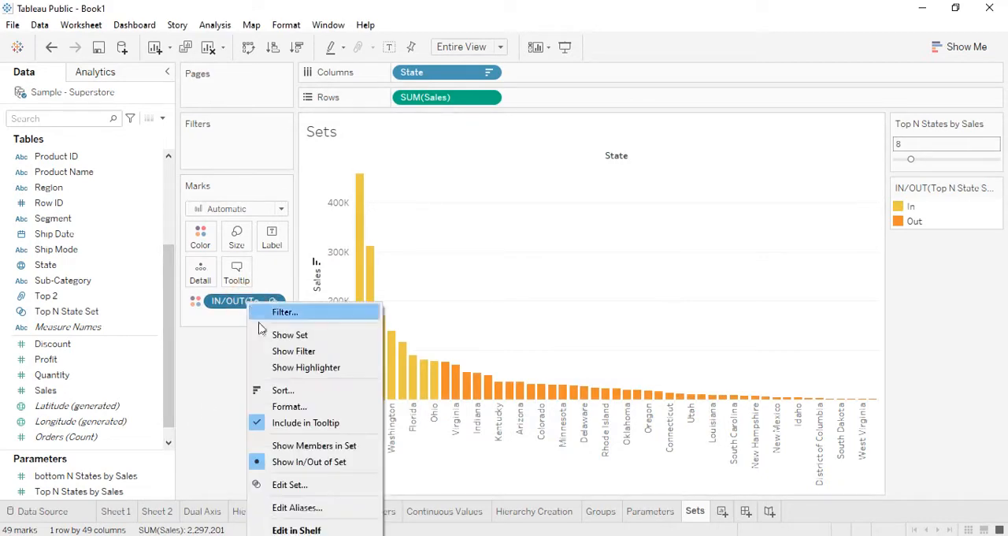
pyautogui.click(286, 447)
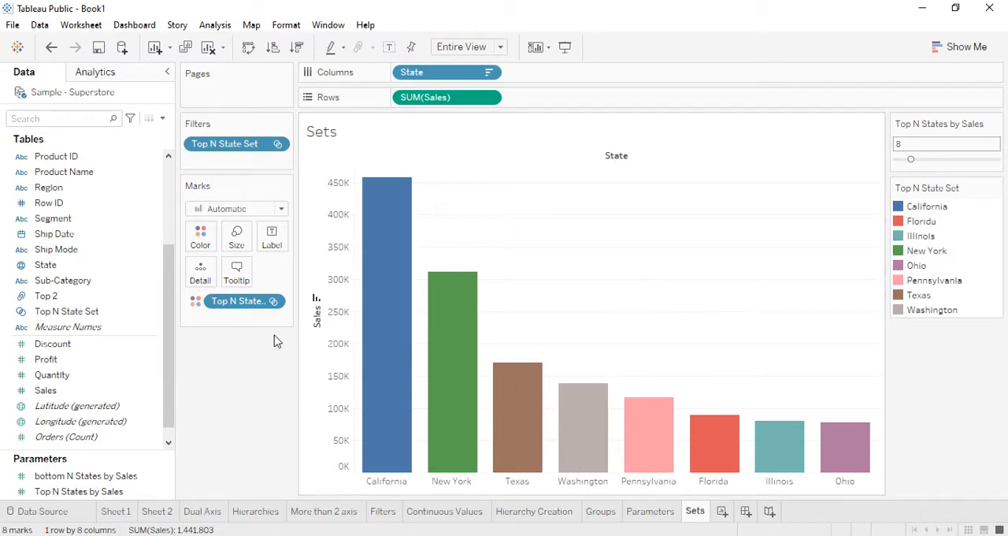
pyautogui.moveTo(227, 145); pyautogui.dragTo(236, 394)
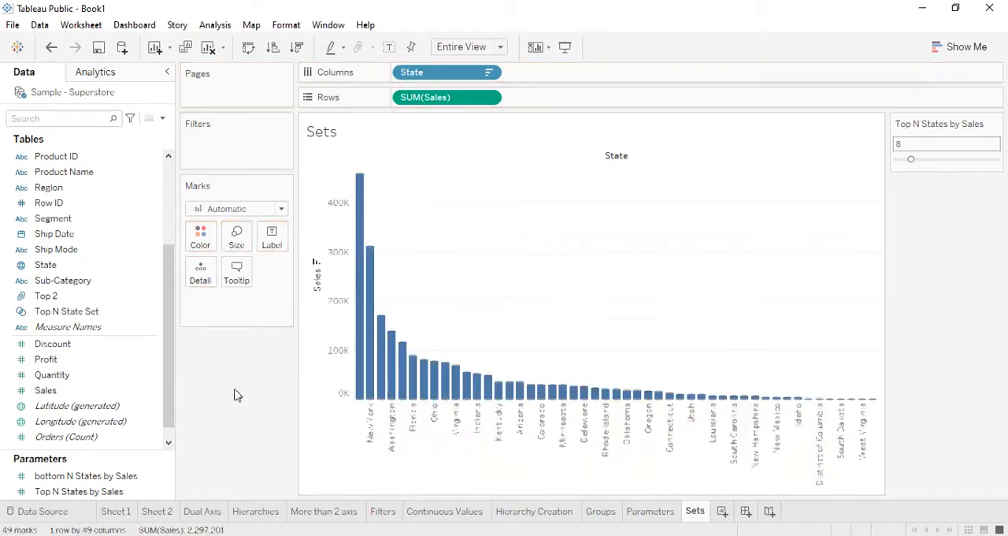
# - Color the bars by Top N State Set with In/Out of Set display, removing the Top N States by Sales parameter placed on color by mistake
pyautogui.moveTo(47, 490); pyautogui.dragTo(200, 237)
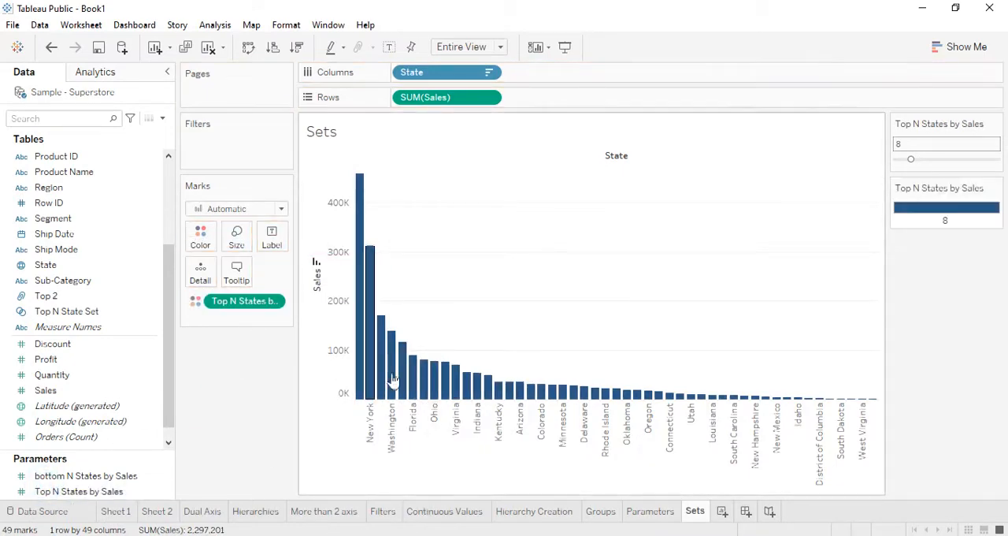
pyautogui.moveTo(225, 301); pyautogui.dragTo(208, 394)
pyautogui.moveTo(69, 312); pyautogui.dragTo(200, 241)
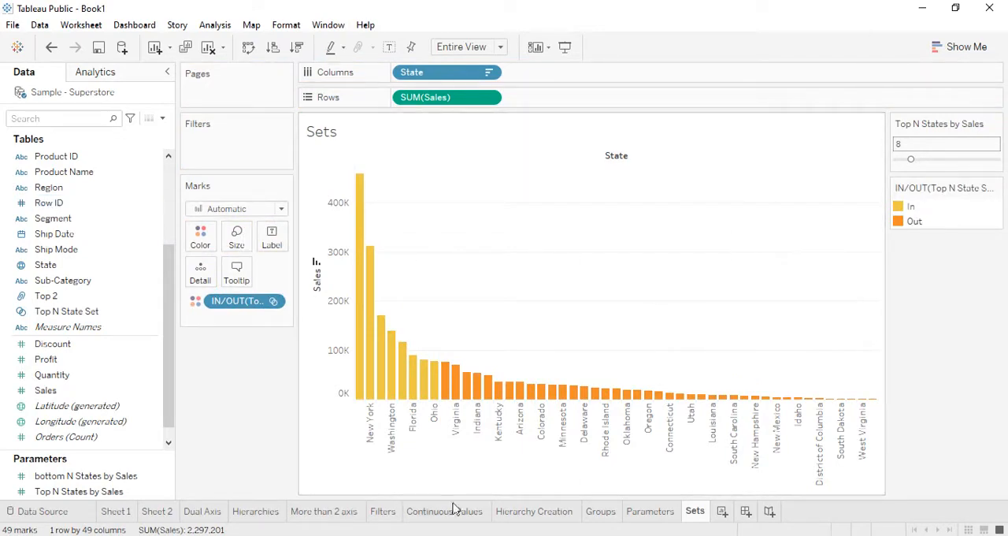
pyautogui.rightClick(266, 306)
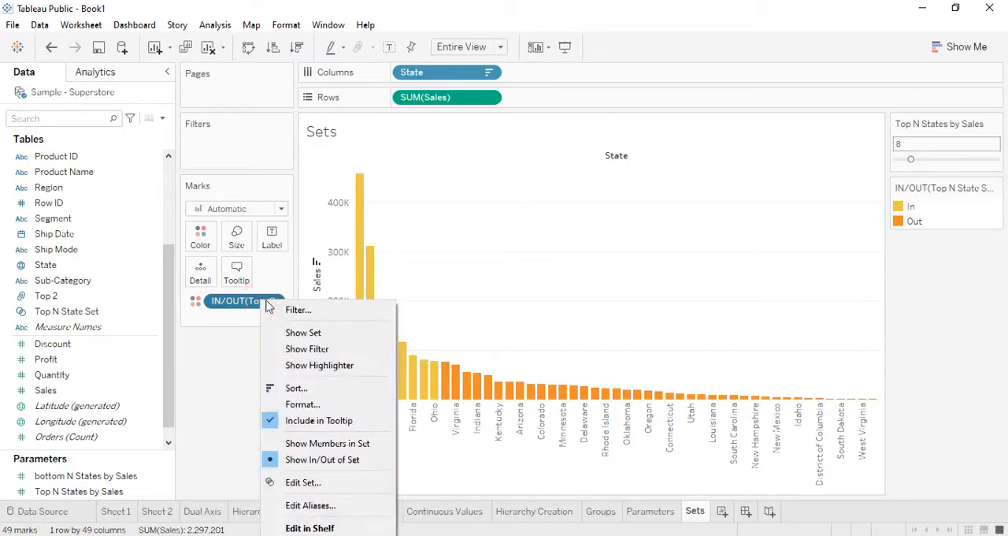
pyautogui.click(282, 465)
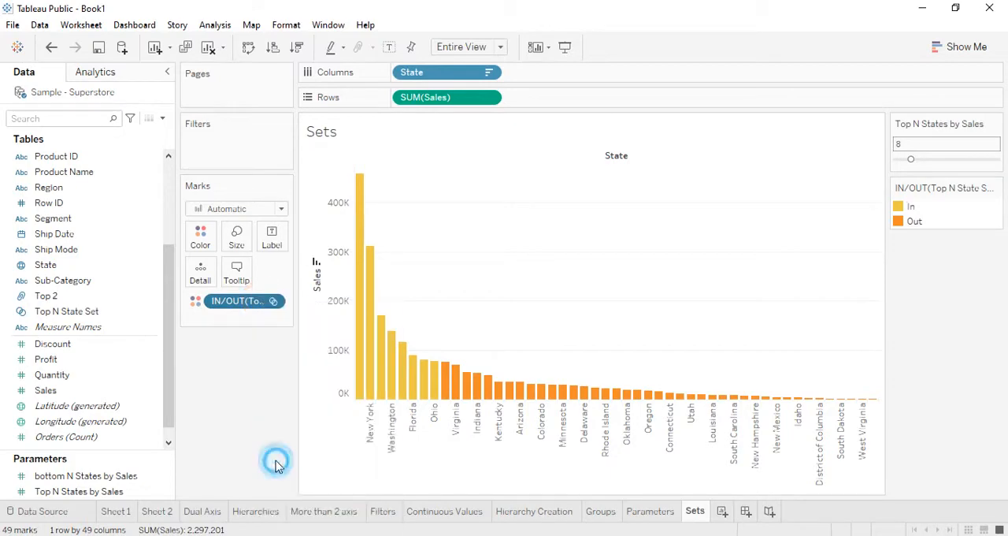
# - Review the Top N State Set definition, checking its limit parameter, ranking field and aggregation choices
pyautogui.rightClick(268, 300)
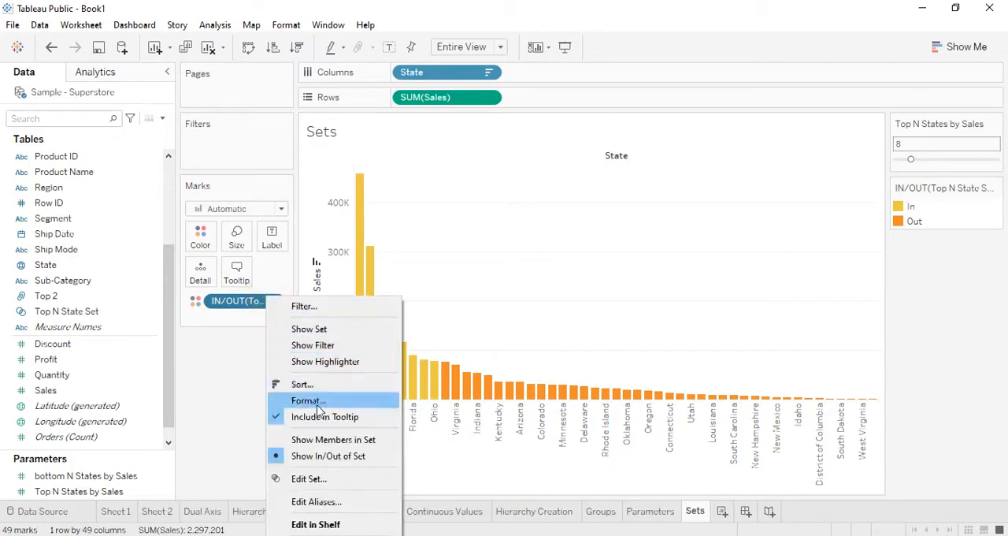
pyautogui.click(316, 485)
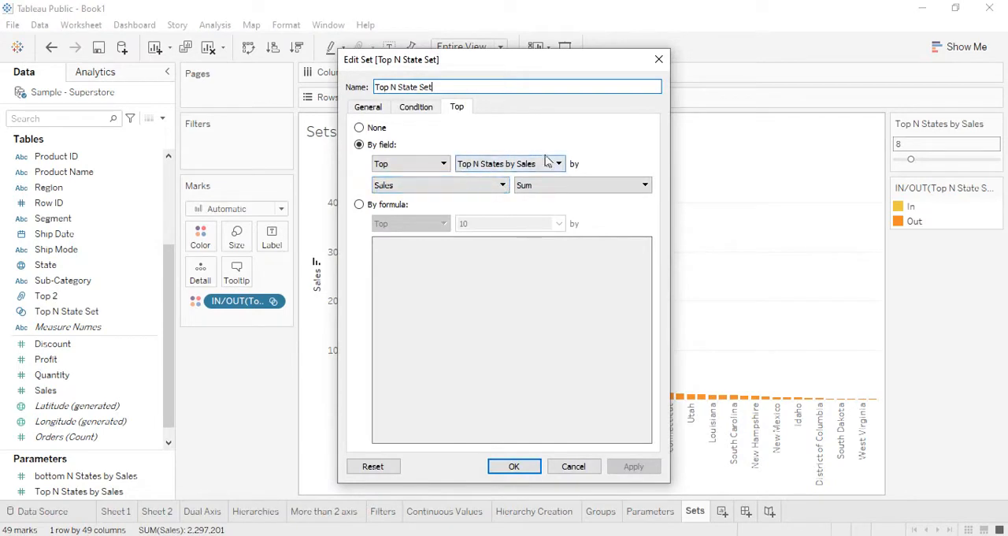
pyautogui.click(502, 189)
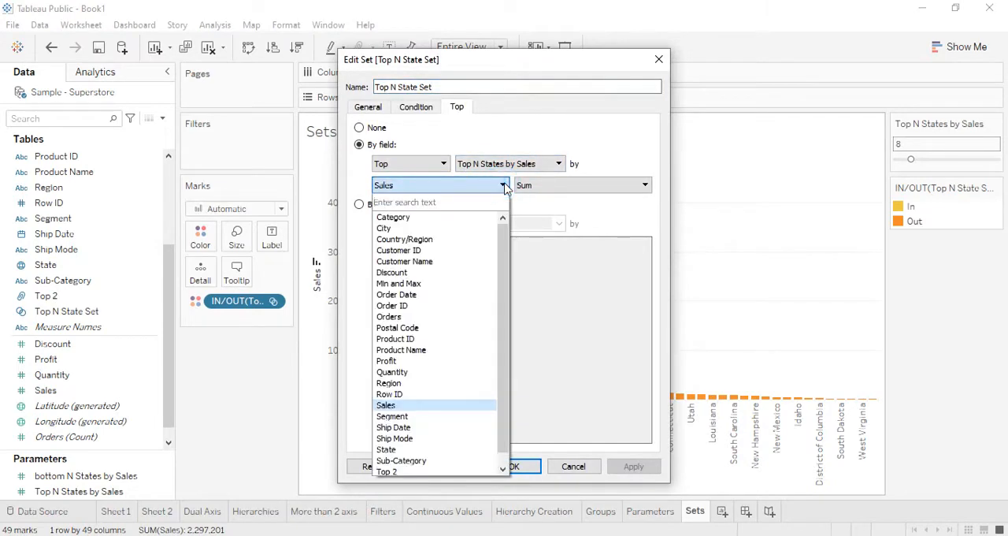
pyautogui.click(564, 189)
pyautogui.click(564, 190)
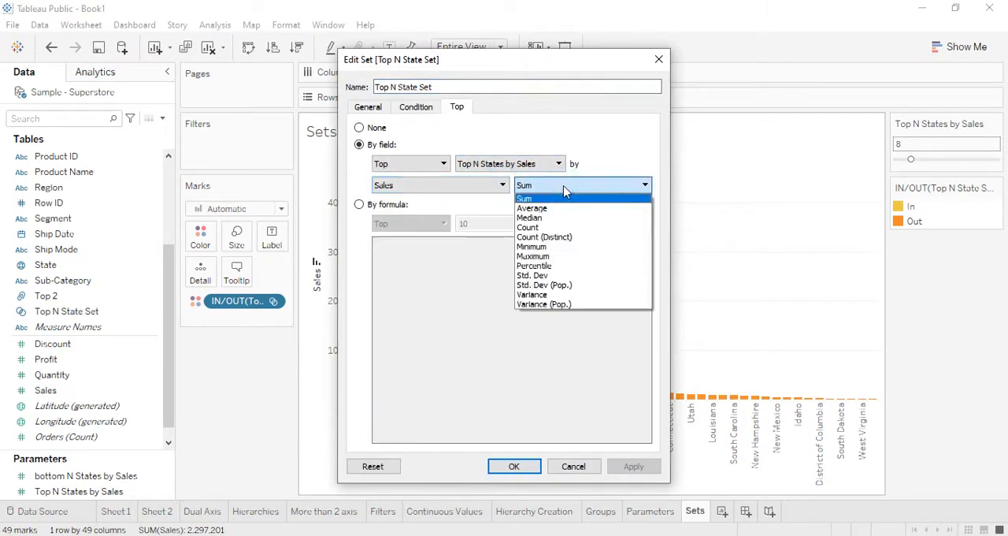
pyautogui.click(504, 187)
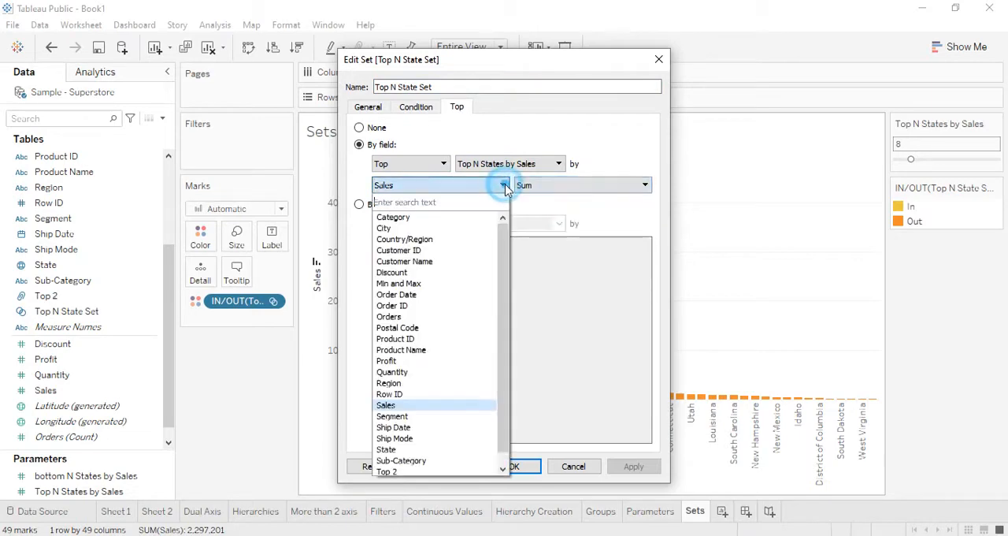
pyautogui.click(504, 187)
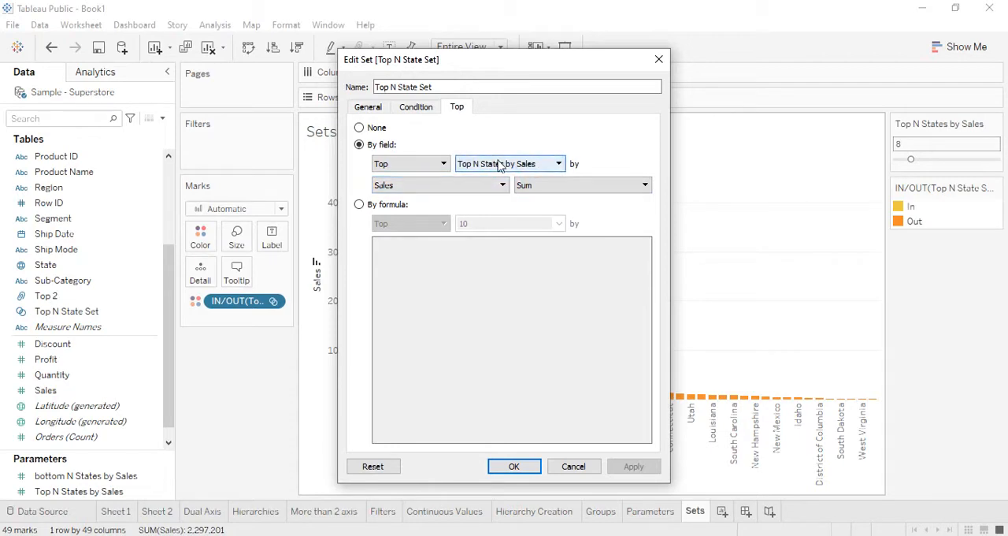
pyautogui.click(512, 467)
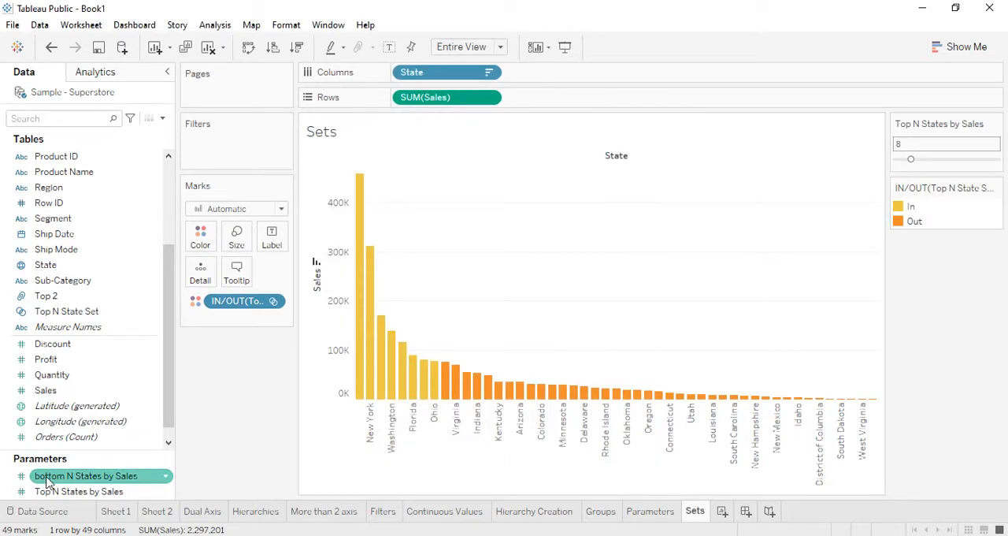
# - Start a new set from the State field and name it Bottom N State Set
pyautogui.click(76, 268)
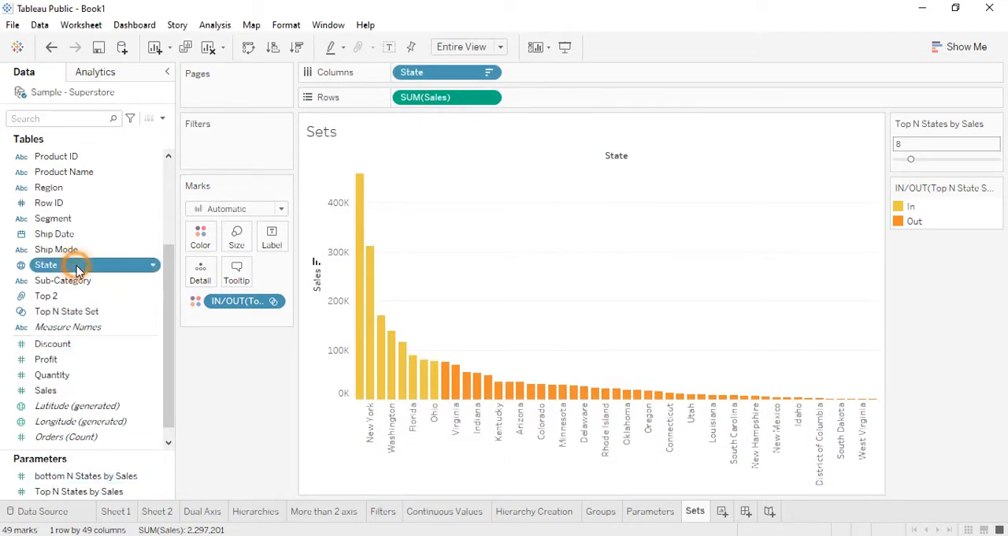
pyautogui.rightClick(77, 268)
pyautogui.moveTo(158, 123)
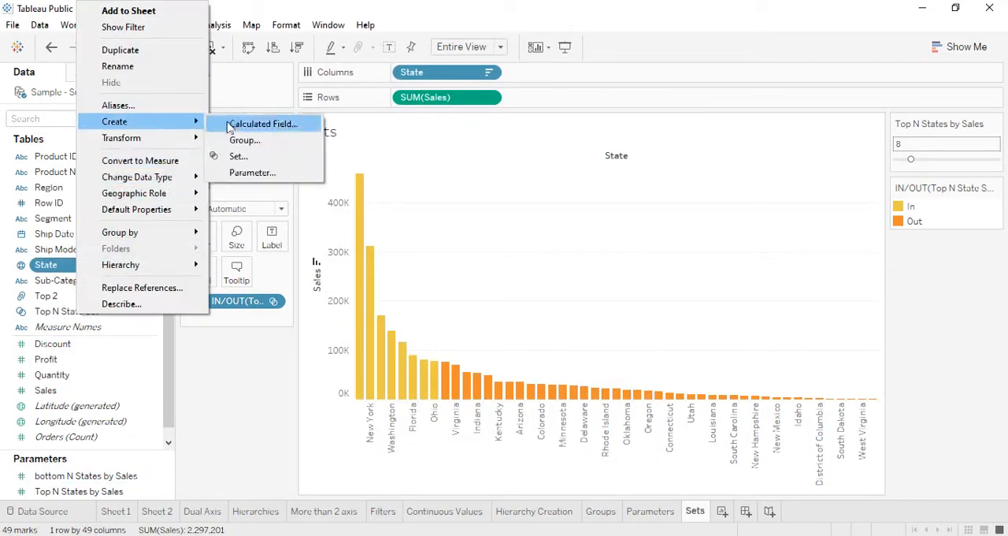
pyautogui.click(249, 154)
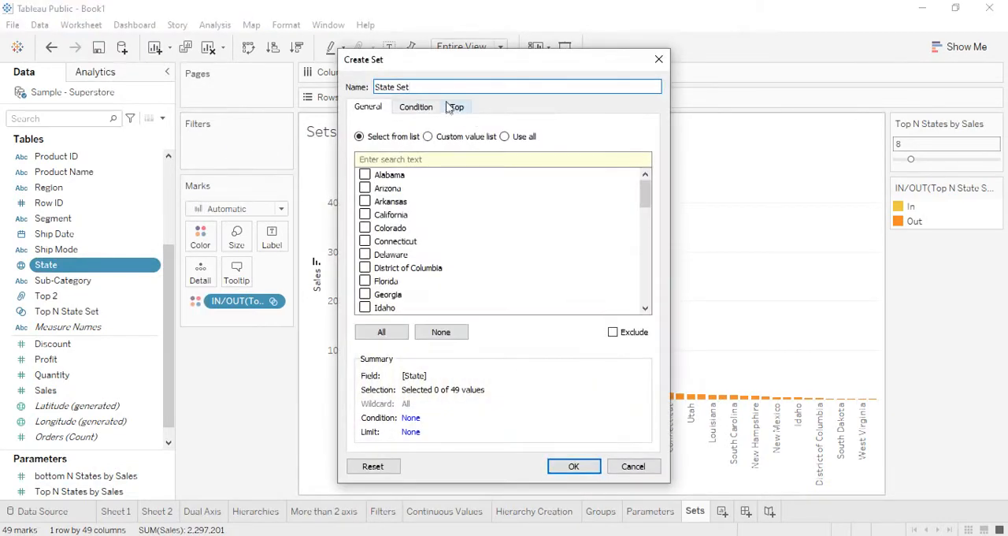
pyautogui.tripleClick(439, 85)
pyautogui.write('Bottom N')
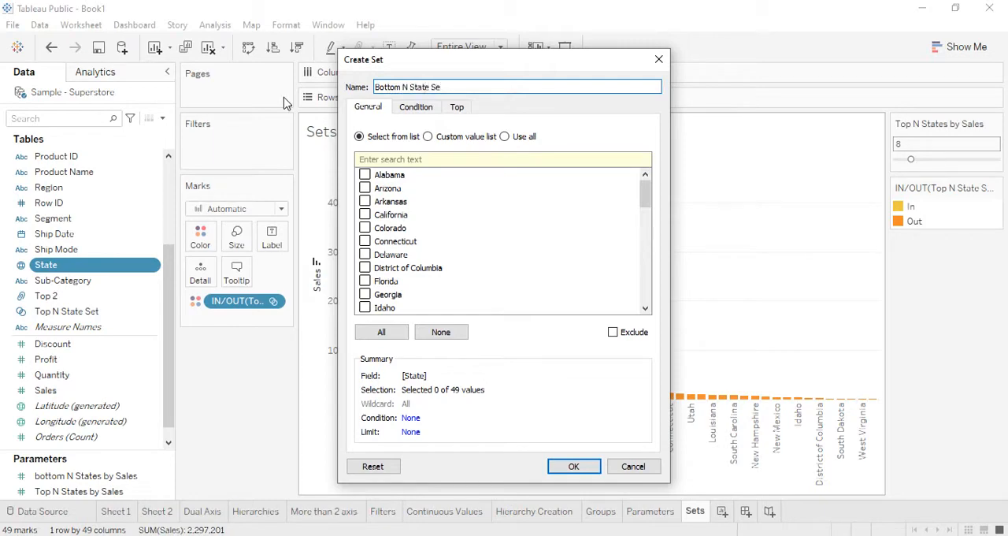
# - Limit Bottom N State Set by field to the Bottom "bottom N States by Sales" by Sum of Sales, and create it
pyautogui.click(466, 107)
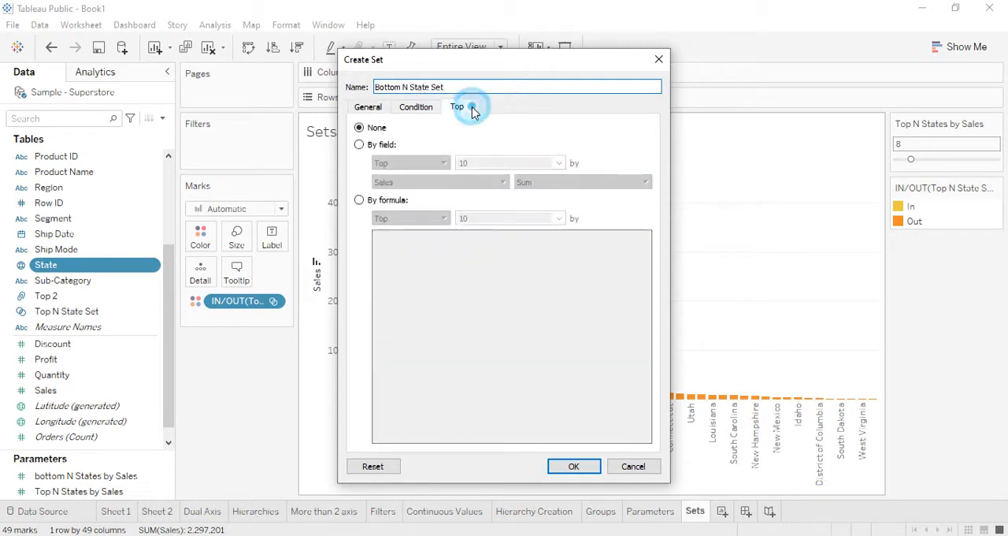
pyautogui.click(381, 146)
pyautogui.click(410, 162)
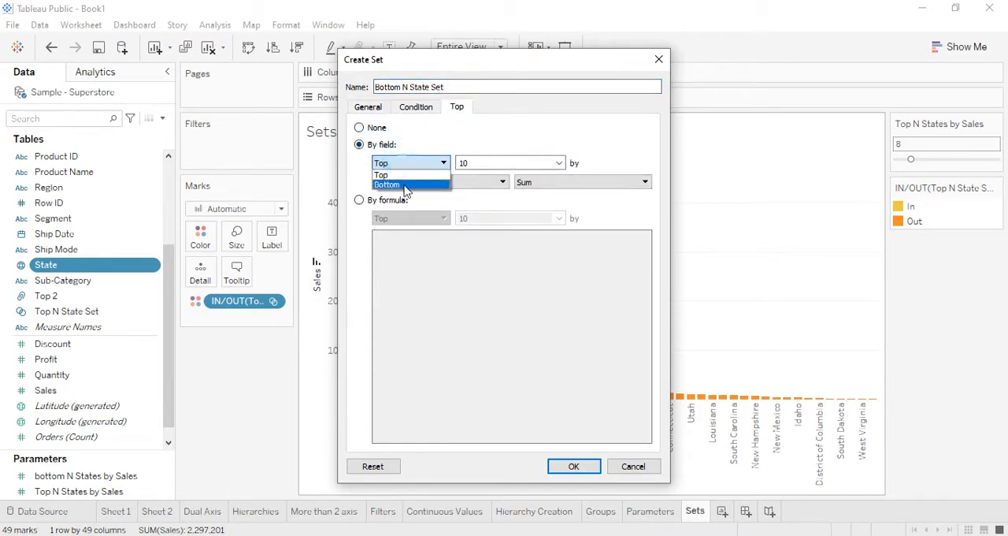
pyautogui.click(403, 184)
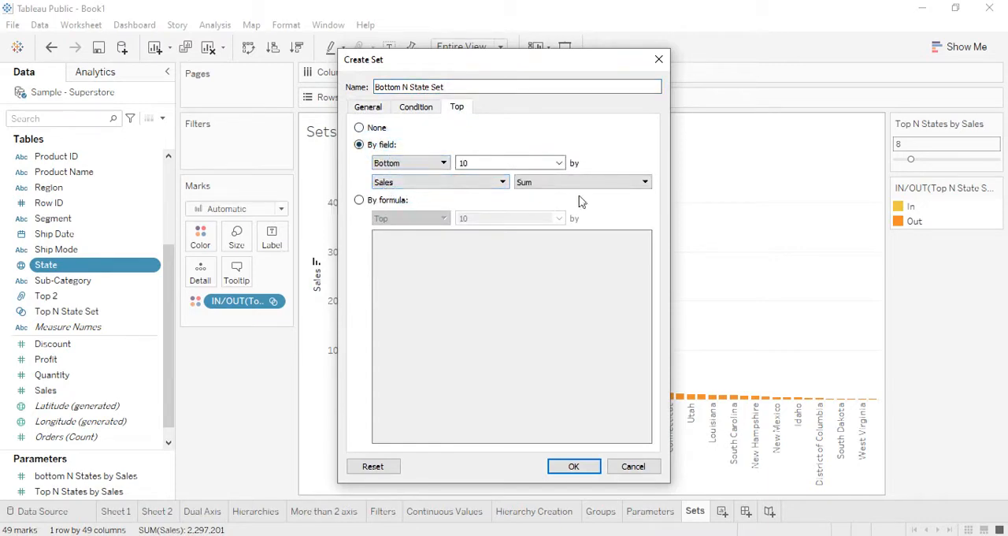
pyautogui.click(557, 163)
pyautogui.click(497, 194)
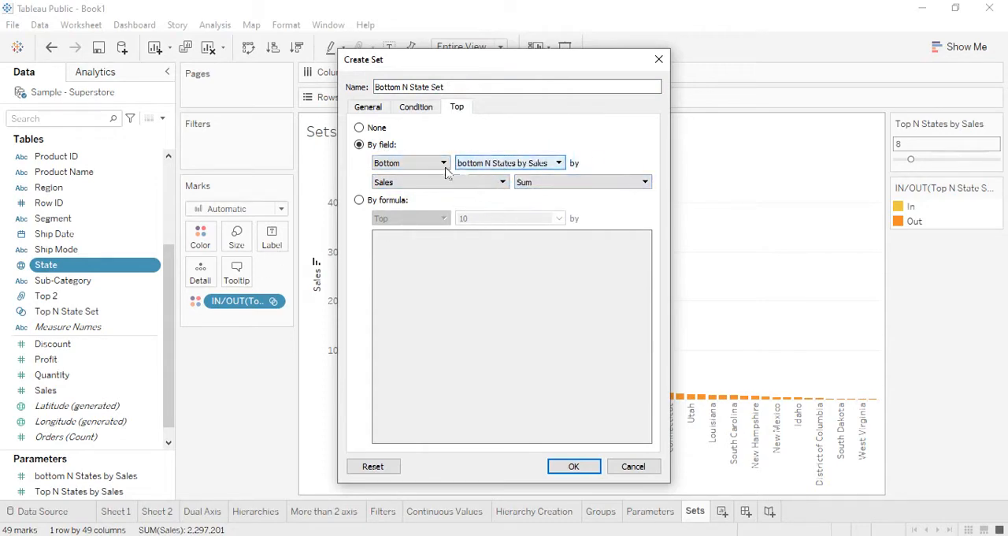
pyautogui.click(574, 466)
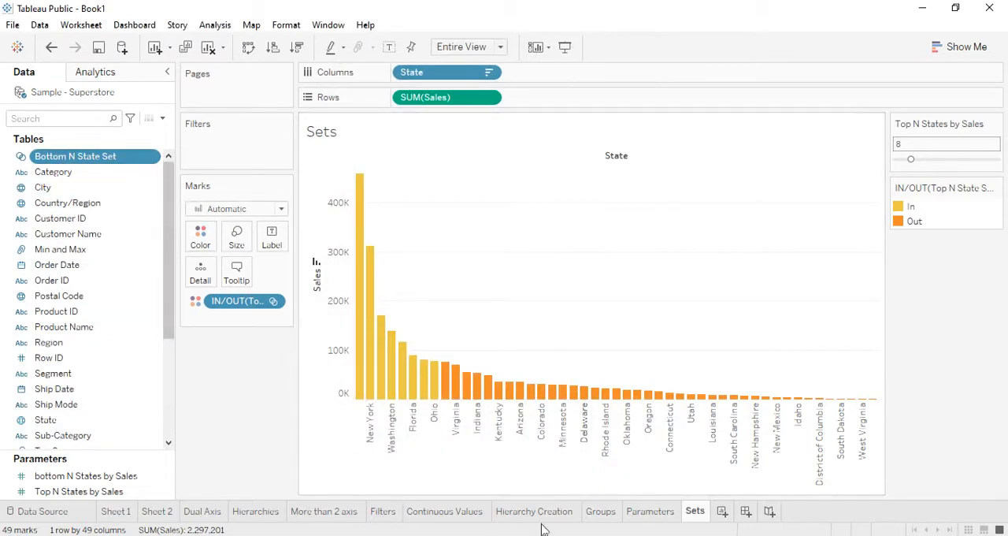
# - Color the bars by Bottom N State Set instead of Top N State Set, and hide the Top N States by Sales parameter control
pyautogui.moveTo(223, 304); pyautogui.dragTo(219, 379)
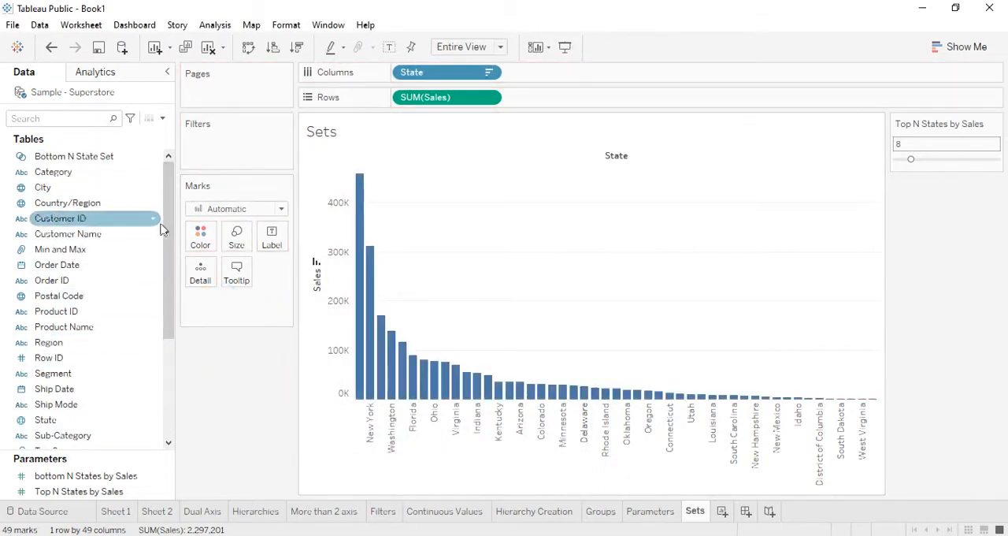
pyautogui.moveTo(74, 156); pyautogui.dragTo(200, 237)
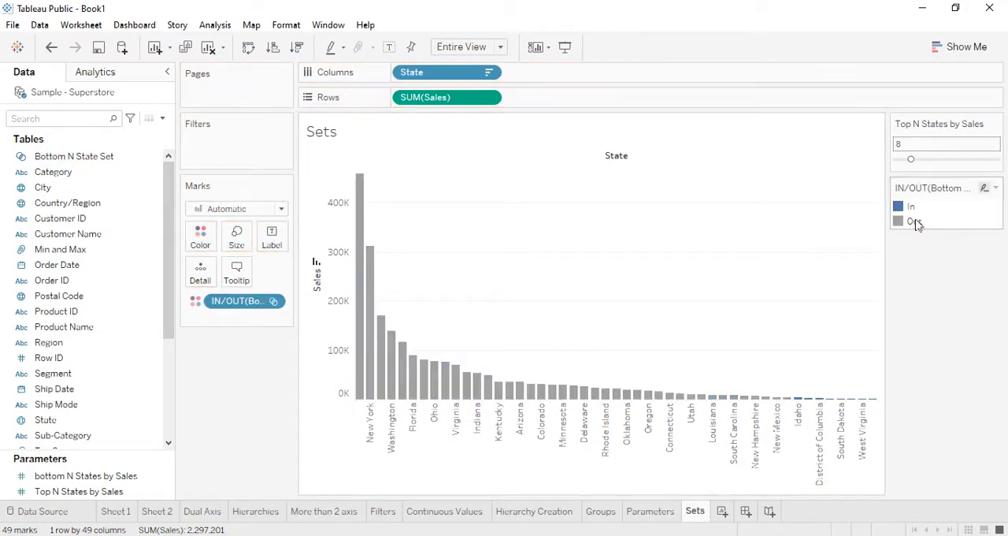
pyautogui.click(975, 122)
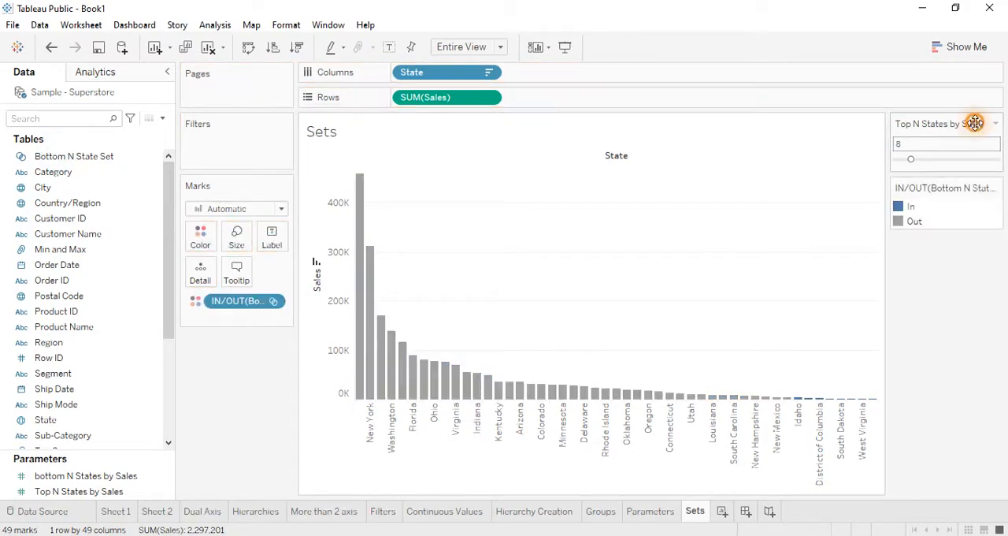
pyautogui.click(996, 124)
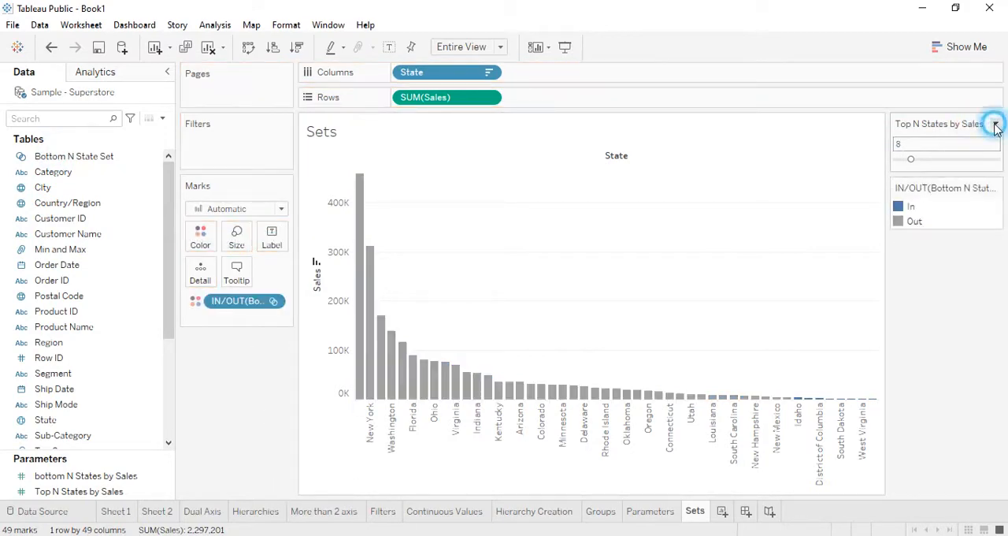
pyautogui.click(900, 266)
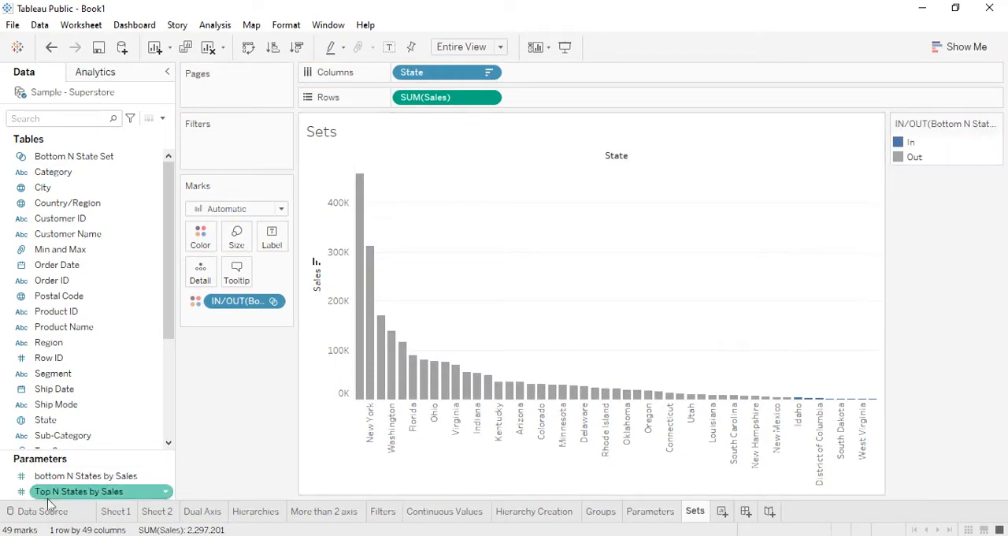
# - Show the bottom N States by Sales parameter control on the sheet and set it to 5
pyautogui.click(84, 477)
pyautogui.rightClick(83, 477)
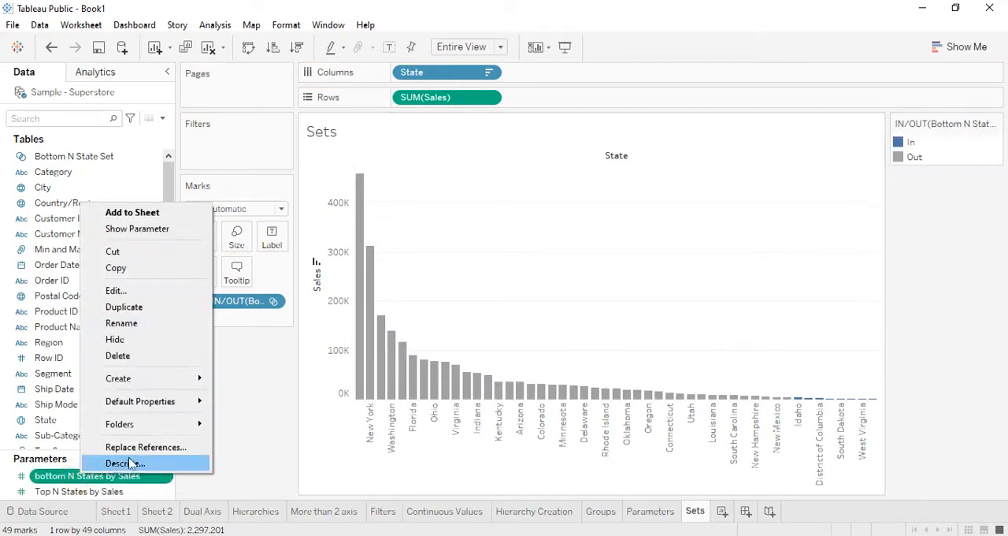
pyautogui.click(161, 229)
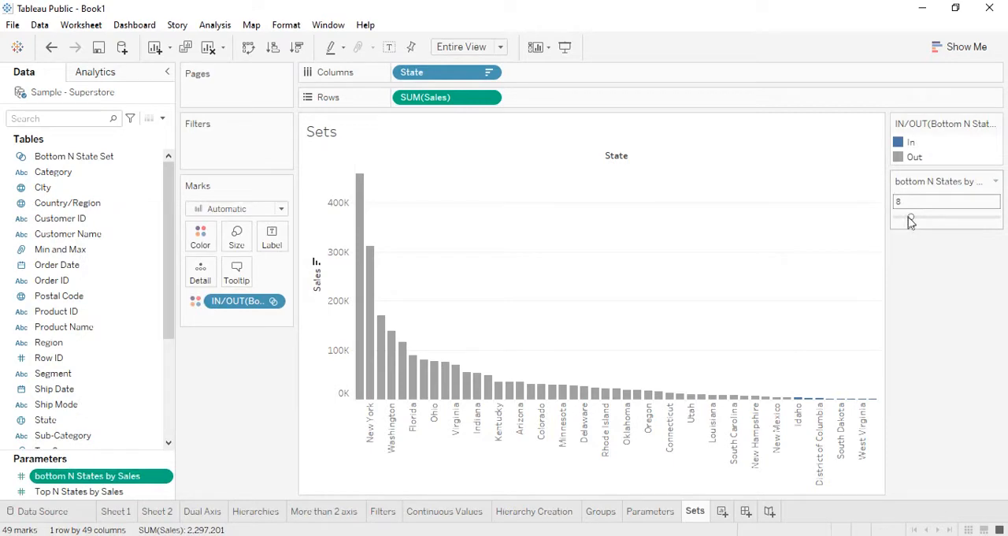
pyautogui.moveTo(910, 219)
pyautogui.mouseDown()
pyautogui.moveTo(930, 218)
pyautogui.moveTo(903, 218)
pyautogui.mouseUp()
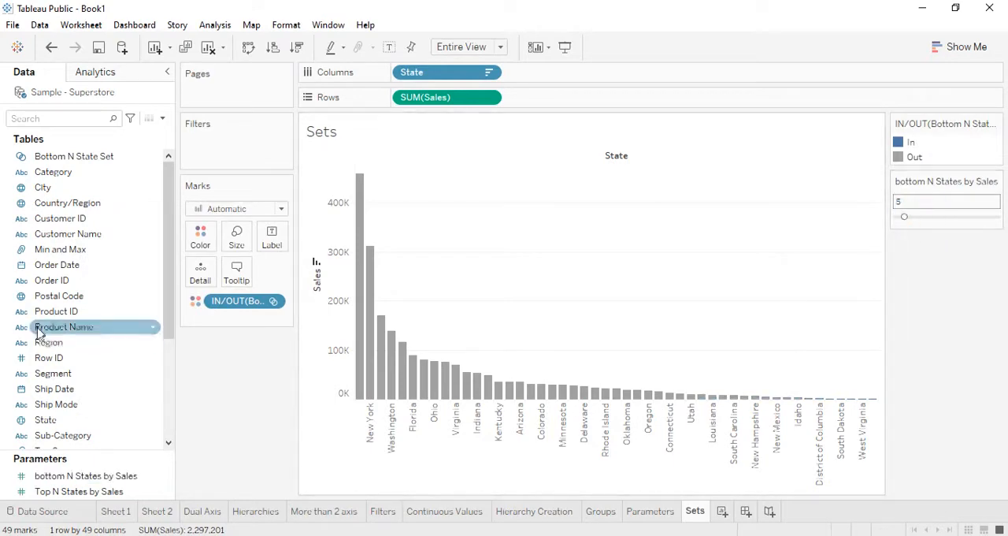
# - Set bottom N States by Sales to 14 on the Parameters sheet and return to the Sets sheet
pyautogui.scroll(-1, 108, 439)
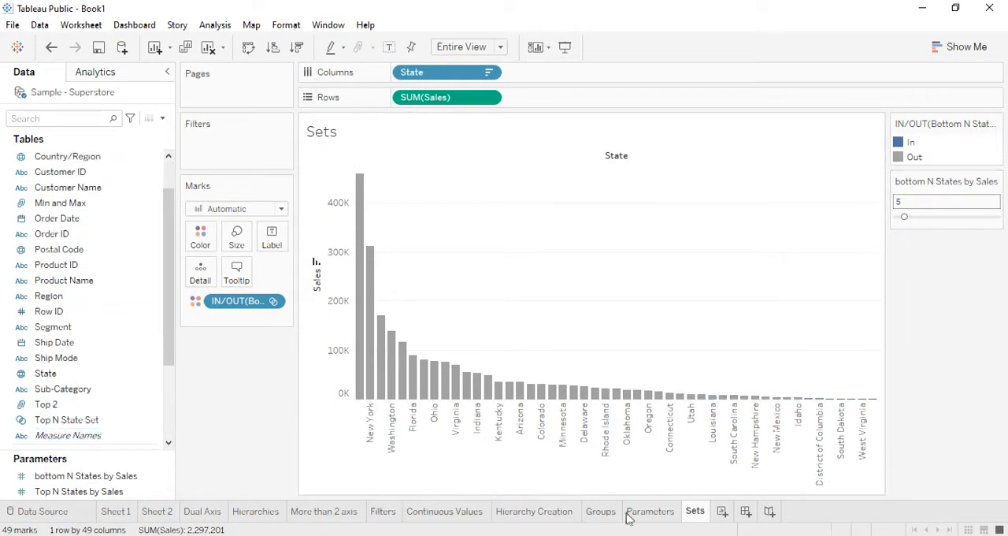
pyautogui.click(640, 513)
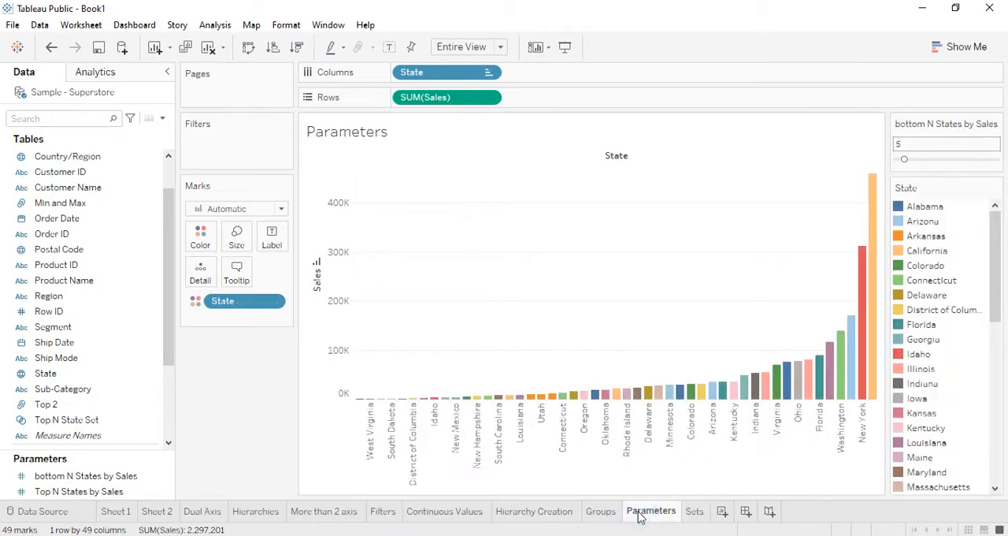
pyautogui.click(923, 159)
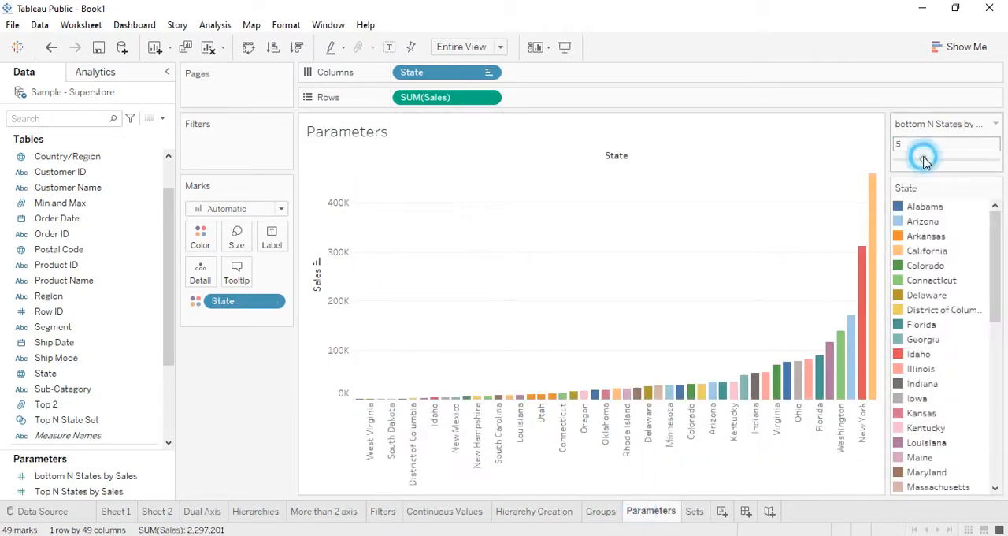
pyautogui.click(694, 511)
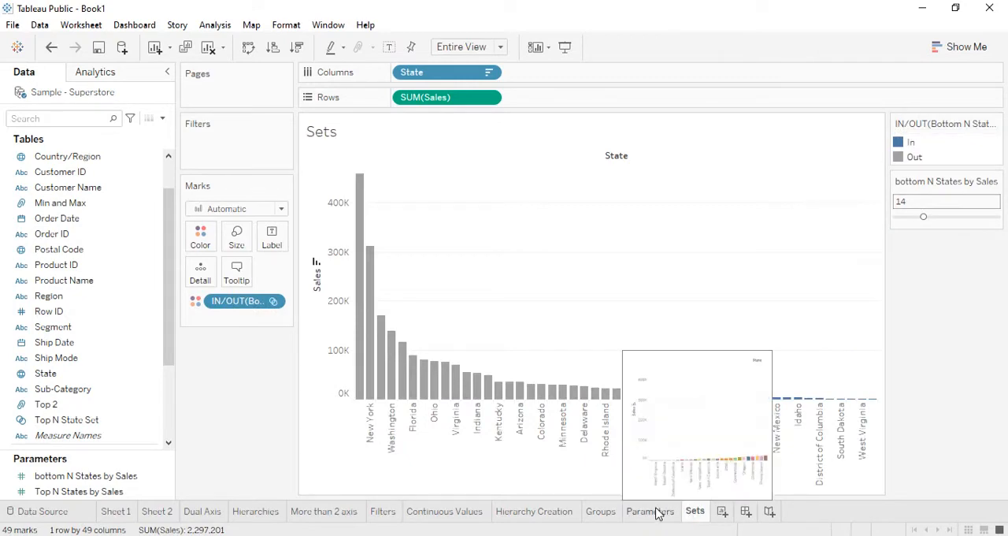
pyautogui.click(658, 513)
pyautogui.click(694, 511)
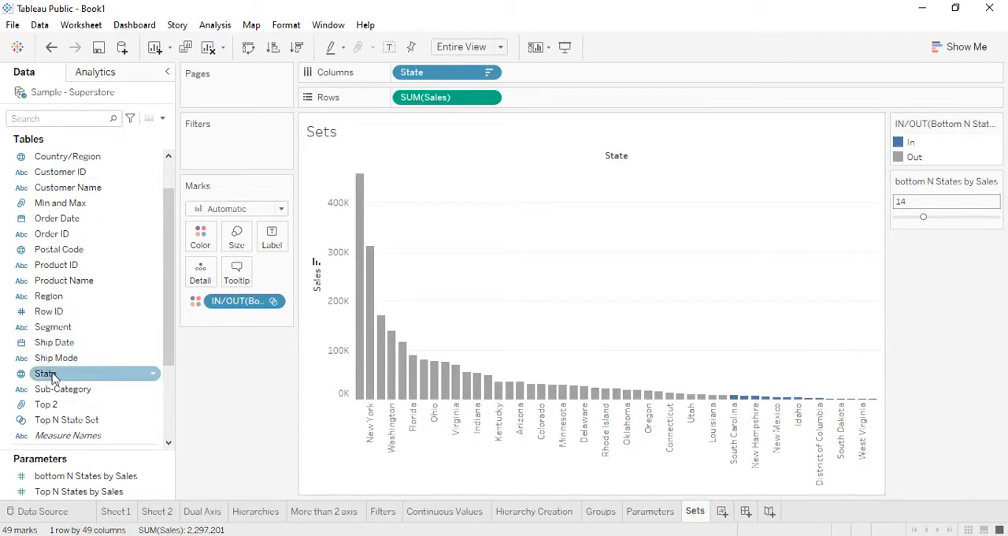
# - Filter State by field to the Bottom "bottom N States by Sales" by Sum of Sales
pyautogui.moveTo(71, 372); pyautogui.dragTo(221, 149)
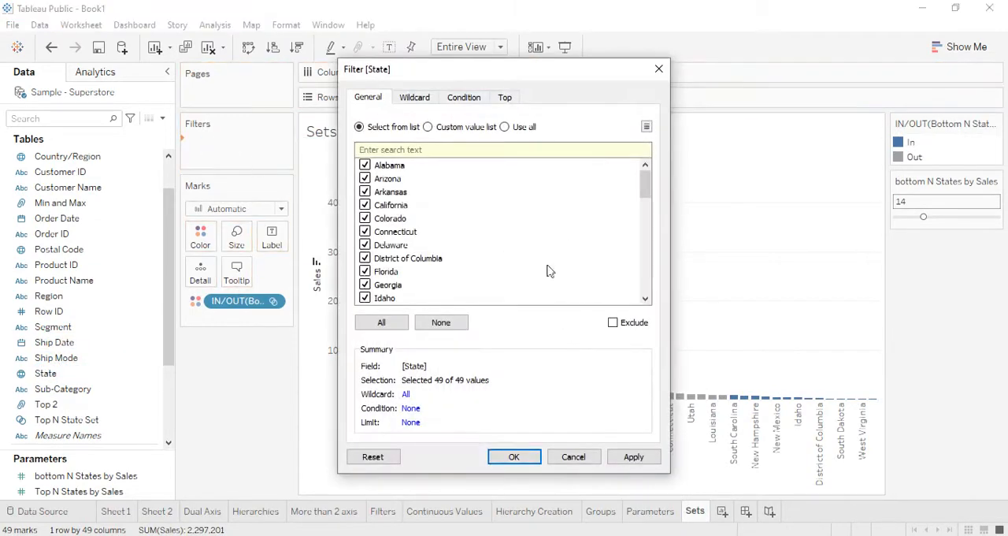
pyautogui.click(506, 98)
pyautogui.click(360, 135)
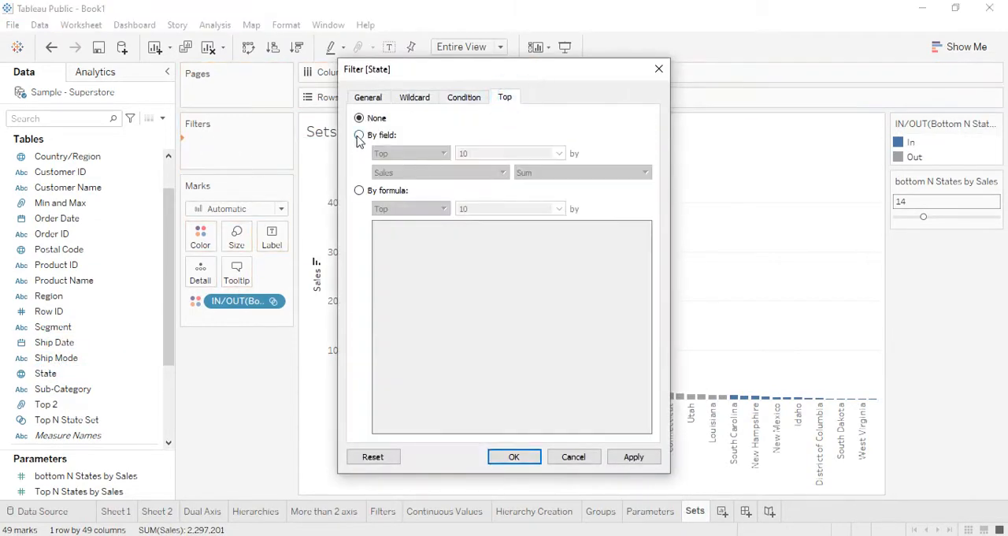
pyautogui.click(402, 154)
pyautogui.click(398, 174)
pyautogui.click(536, 152)
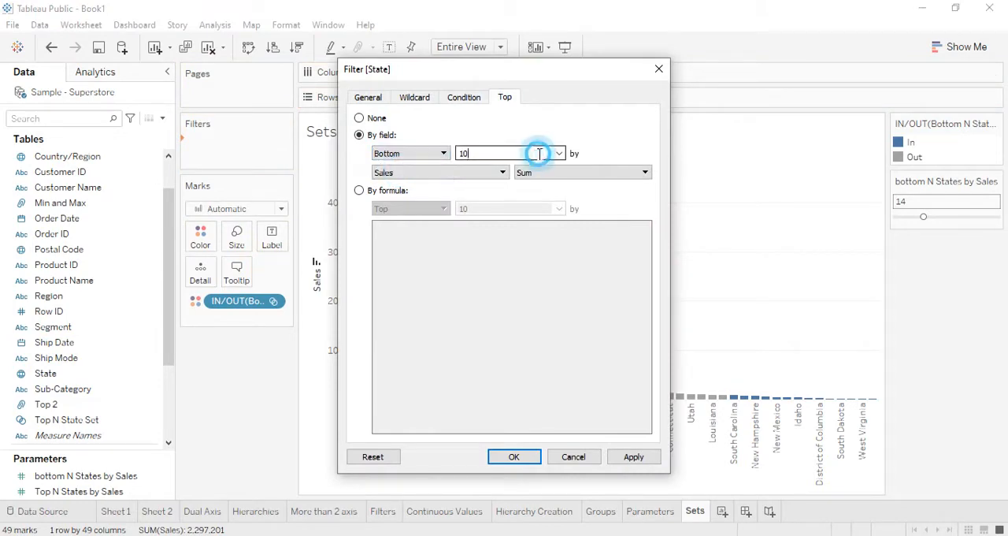
pyautogui.click(560, 154)
pyautogui.click(493, 183)
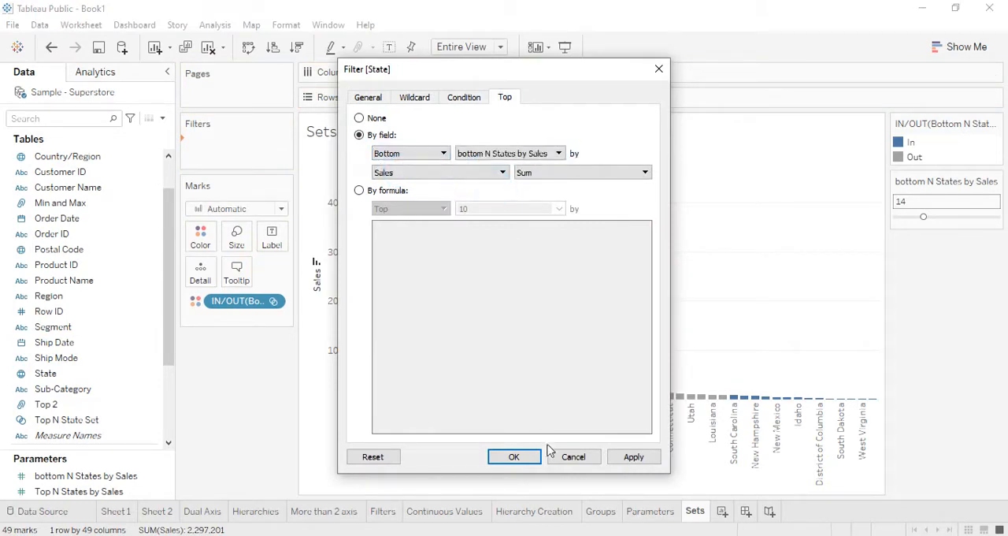
pyautogui.click(512, 459)
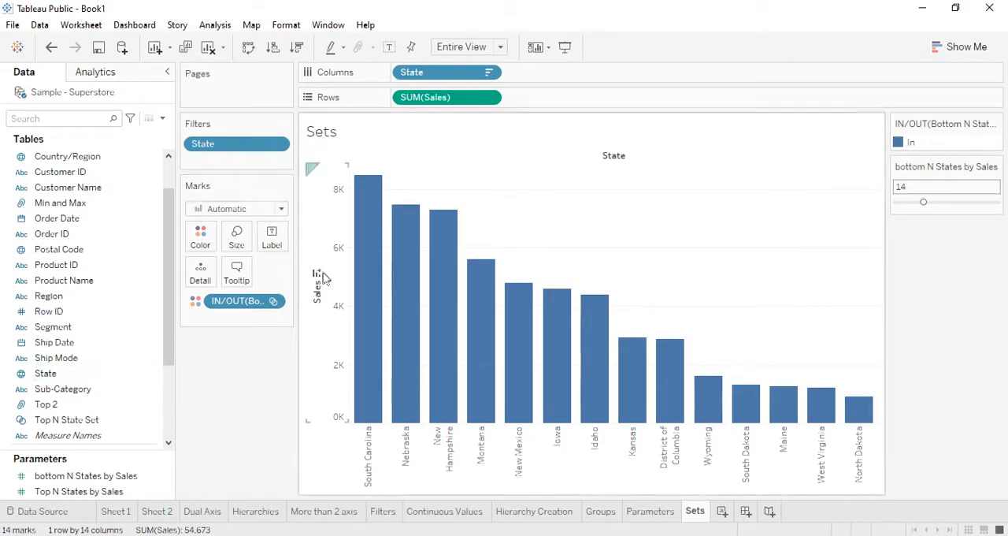
# - Remove the State filter and the Bottom N State Set coloring, and hide the bottom N States by Sales parameter control
pyautogui.rightClick(246, 310)
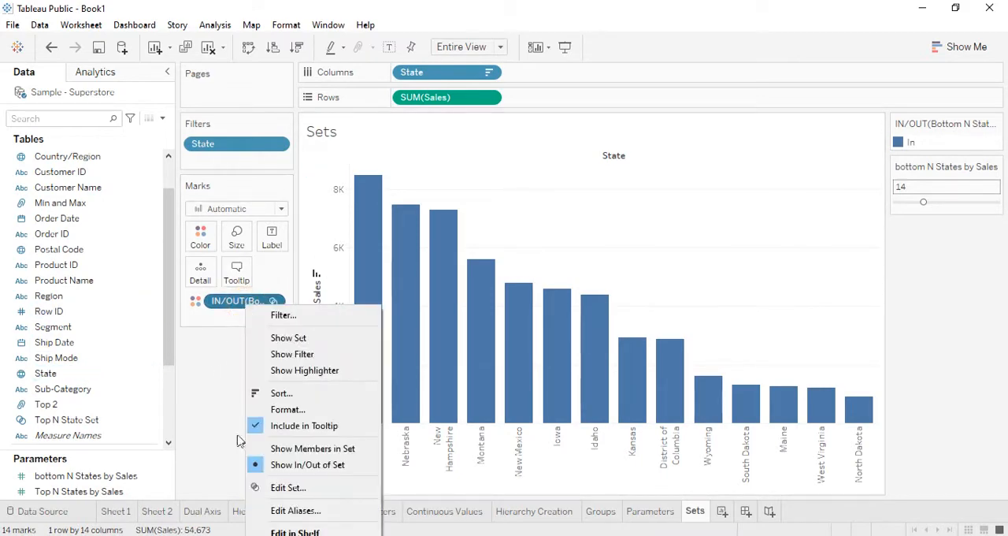
pyautogui.click(213, 435)
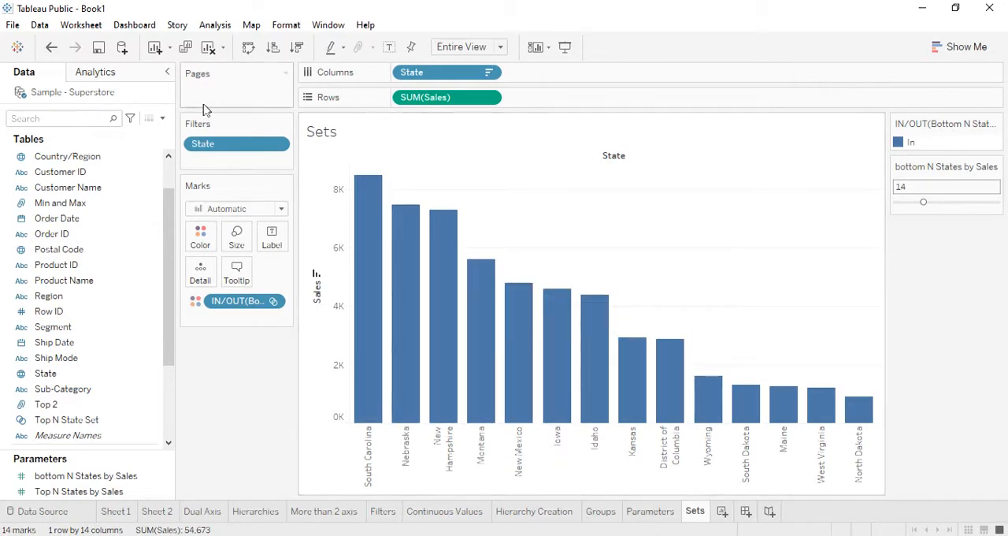
pyautogui.moveTo(225, 151); pyautogui.dragTo(279, 335)
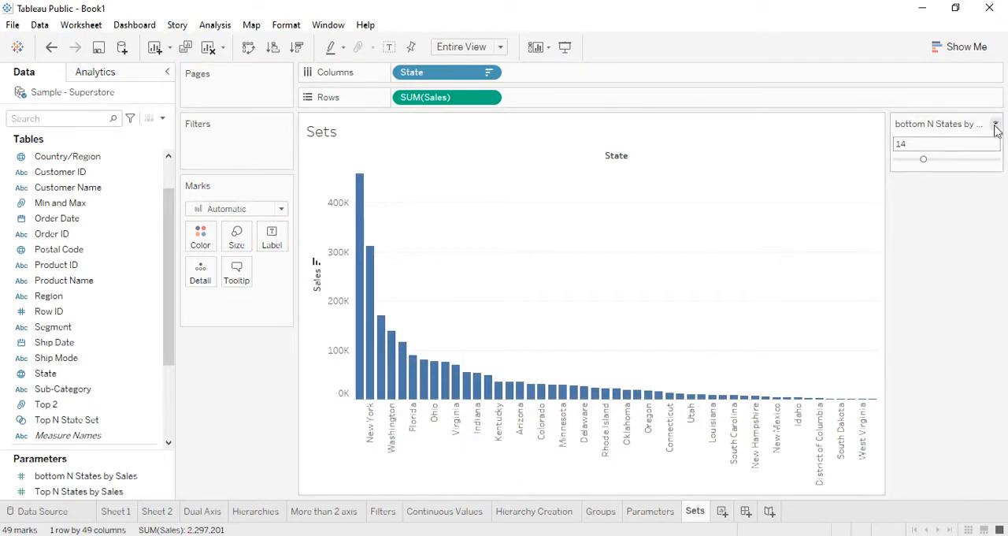
pyautogui.click(996, 124)
pyautogui.click(914, 267)
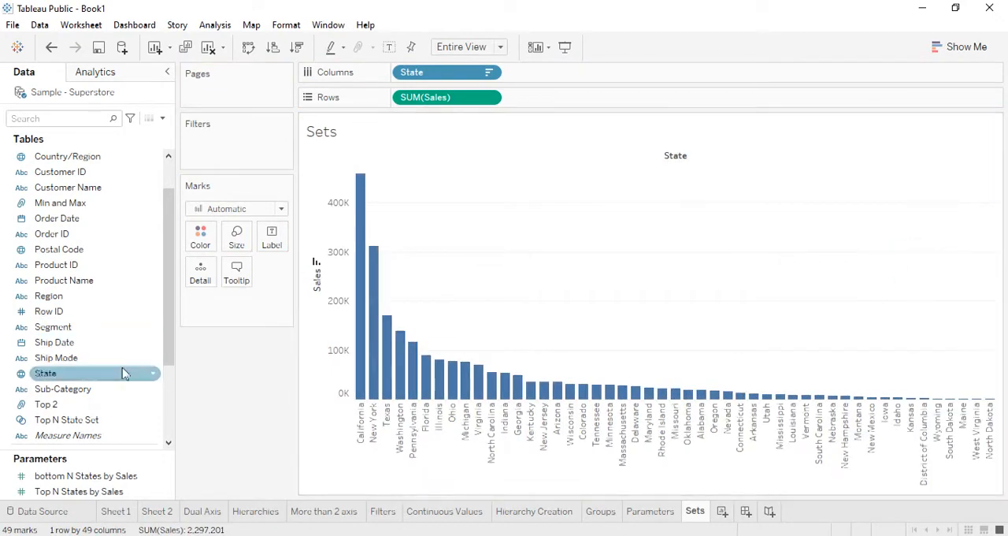
# - Show the Top N States by Sales parameter control and color the bars by Top N State Set
pyautogui.click(68, 491)
pyautogui.rightClick(67, 498)
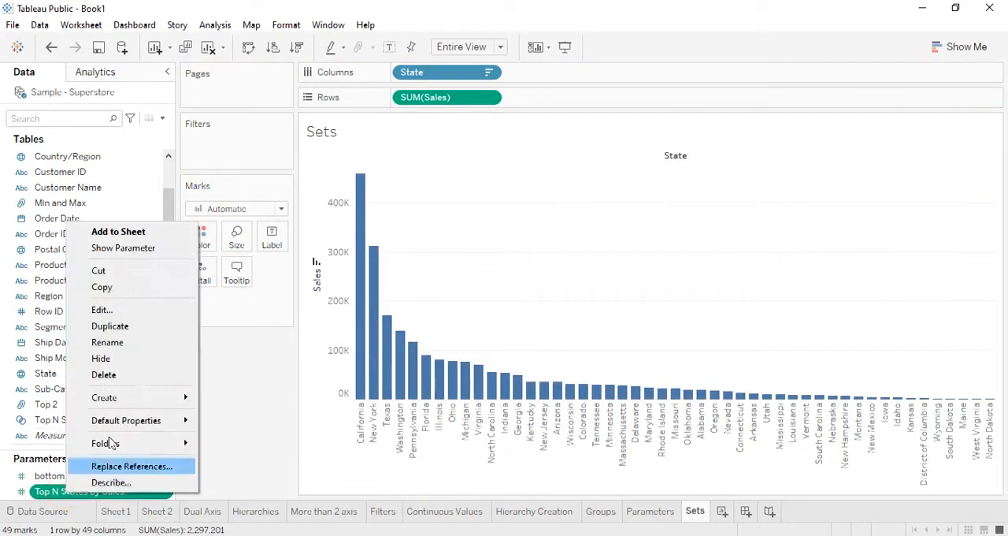
pyautogui.click(149, 253)
pyautogui.moveTo(95, 419); pyautogui.dragTo(206, 260)
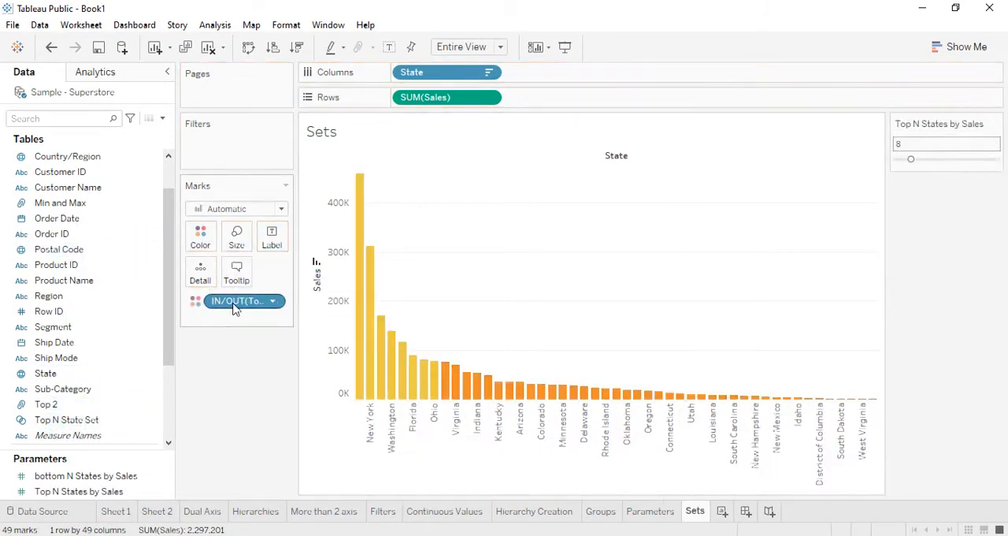
# - Show a filter for Top N State Set on the sheet and keep only In selected
pyautogui.rightClick(82, 424)
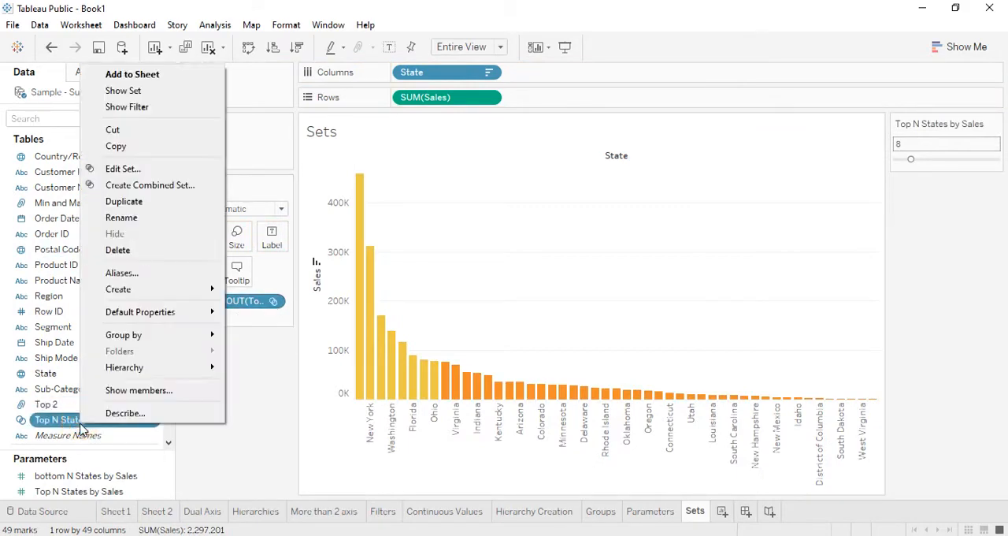
pyautogui.click(152, 110)
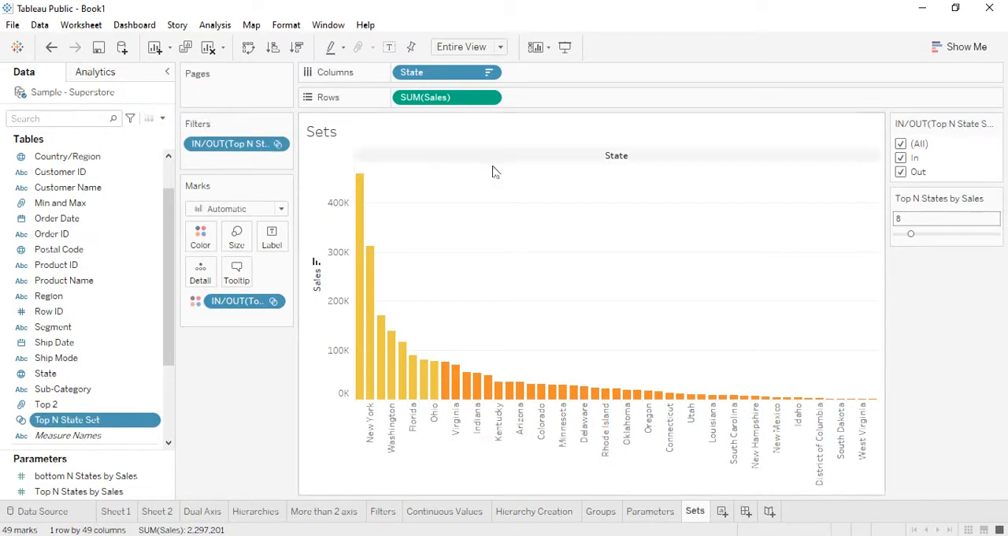
pyautogui.click(900, 144)
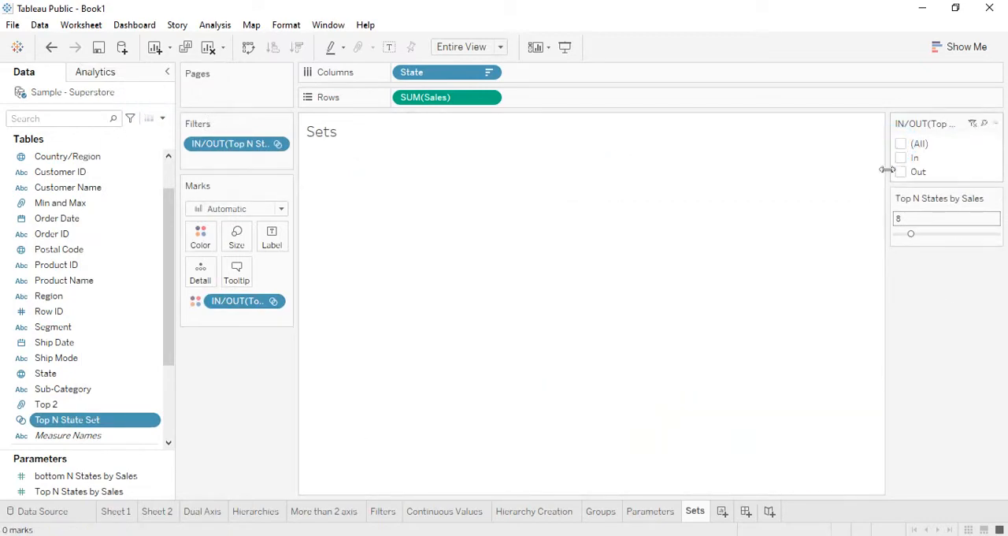
pyautogui.click(901, 158)
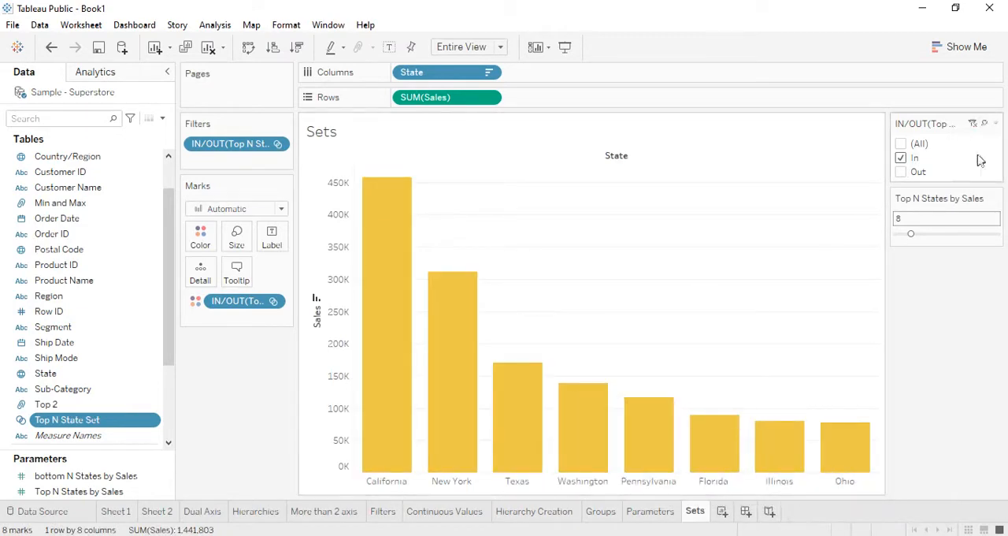
# - Try the Top N State Set filter with only Out selected, and return it to only In
pyautogui.click(904, 171)
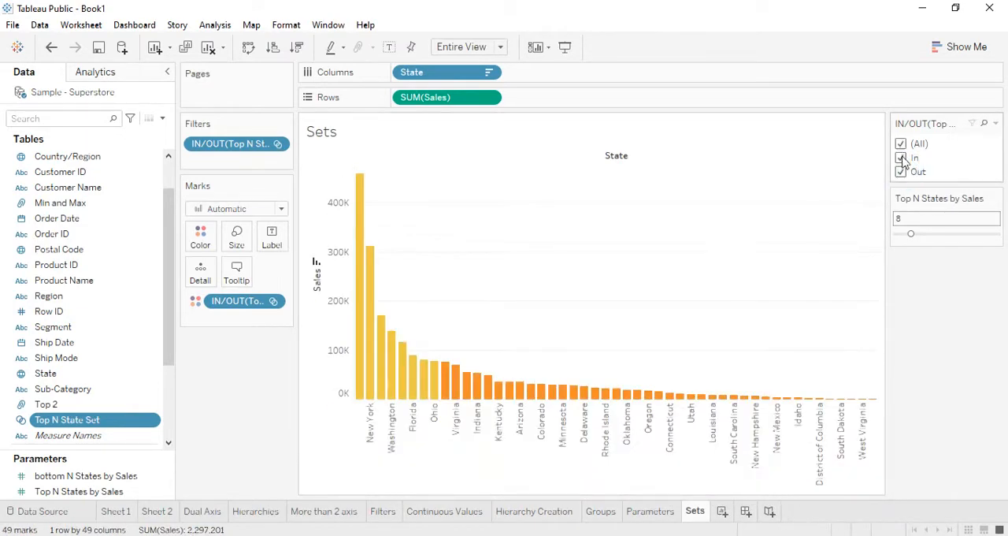
pyautogui.click(901, 159)
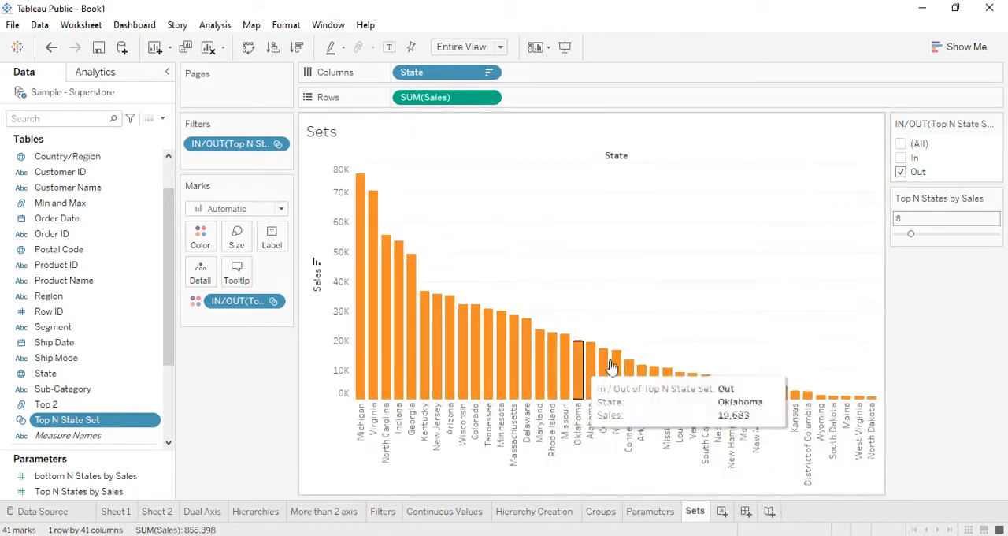
pyautogui.click(901, 158)
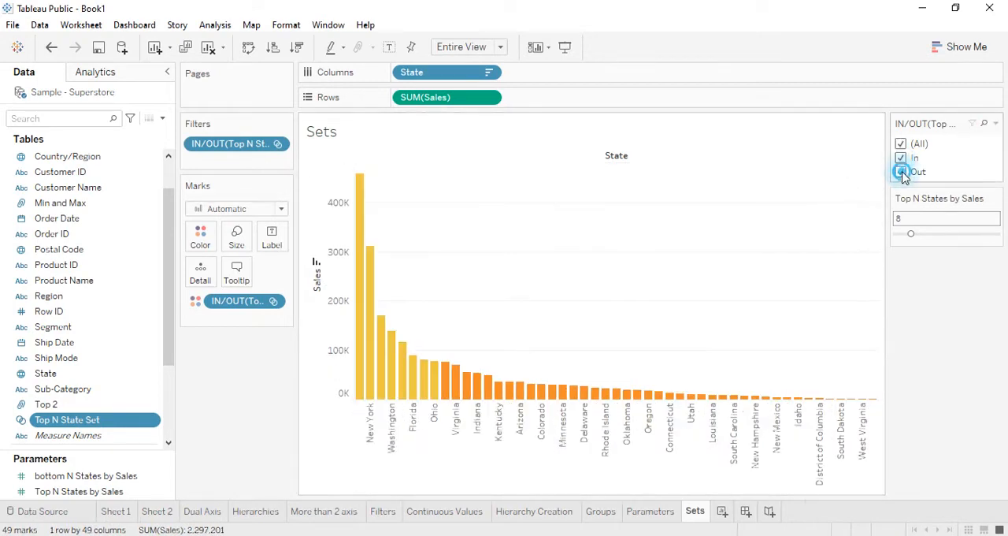
pyautogui.click(901, 172)
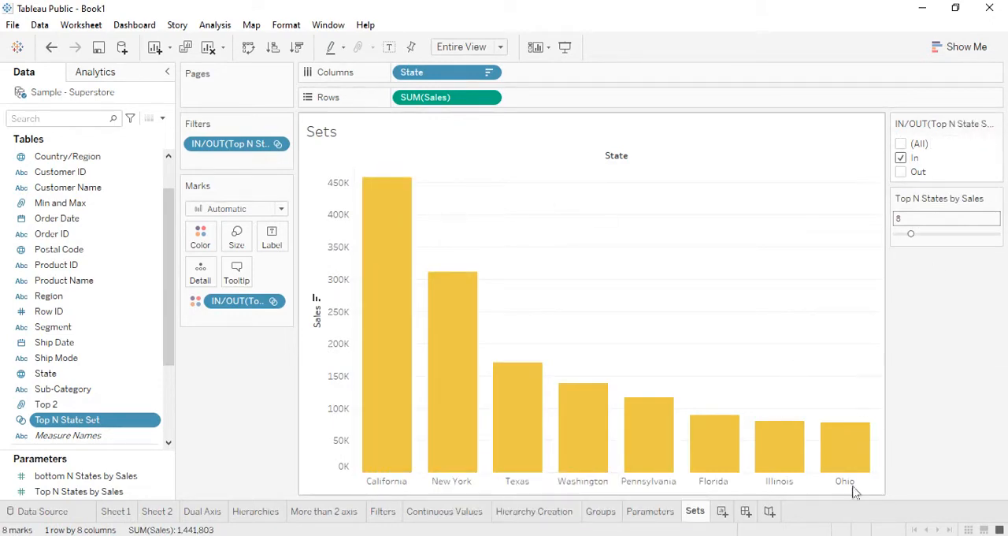
# - Select the California and New York bars together and open the context options for the selection
pyautogui.click(392, 410)
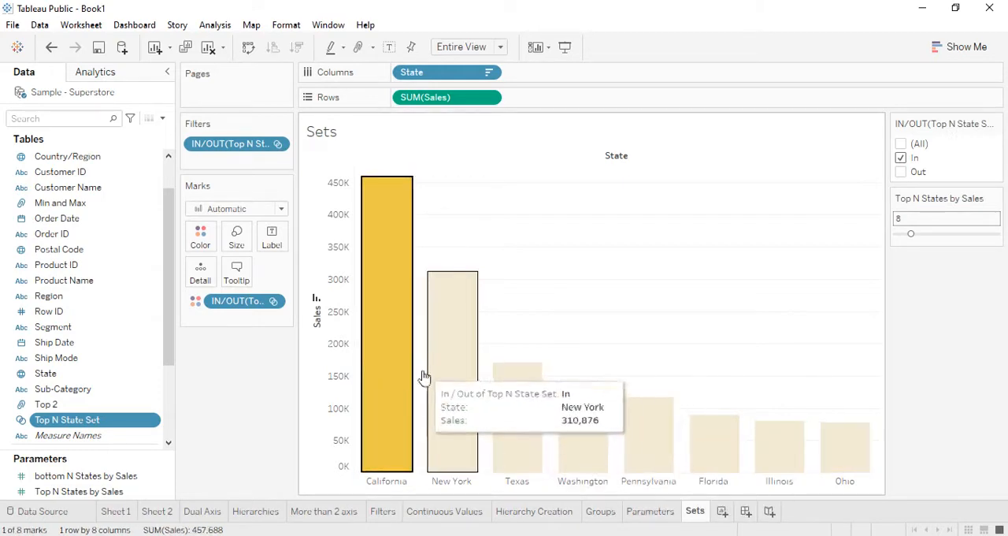
pyautogui.keyDown('ctrl'); pyautogui.click(462, 387); pyautogui.keyUp('ctrl')
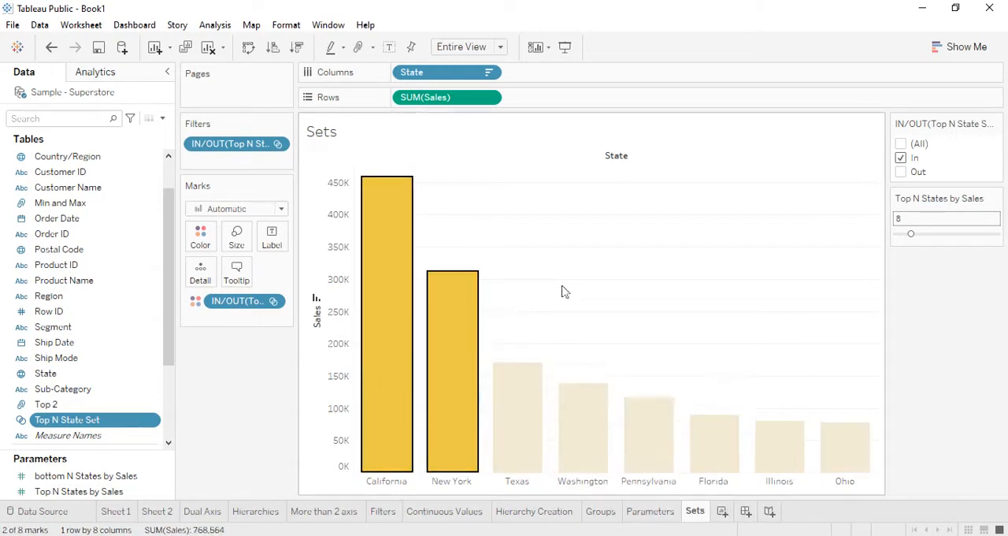
pyautogui.rightClick(475, 358)
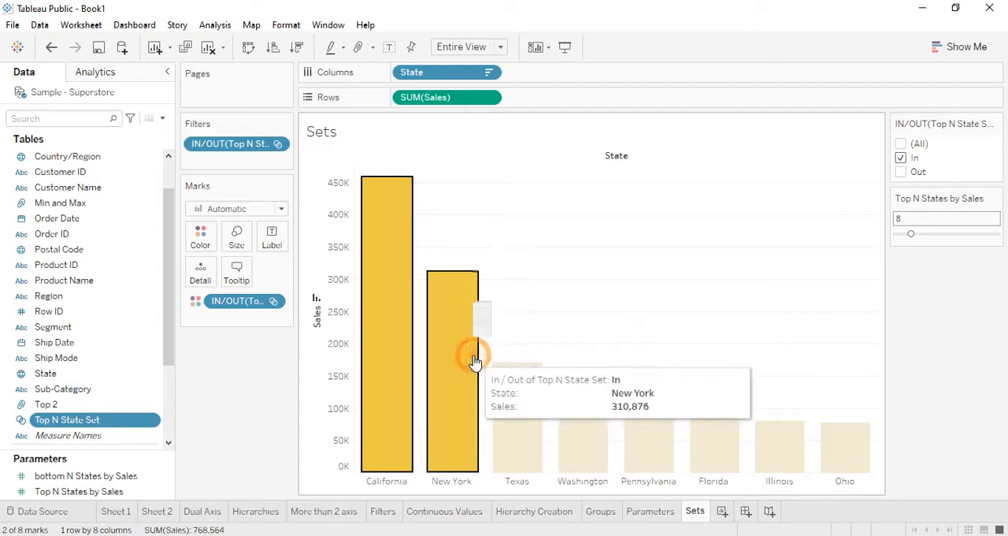